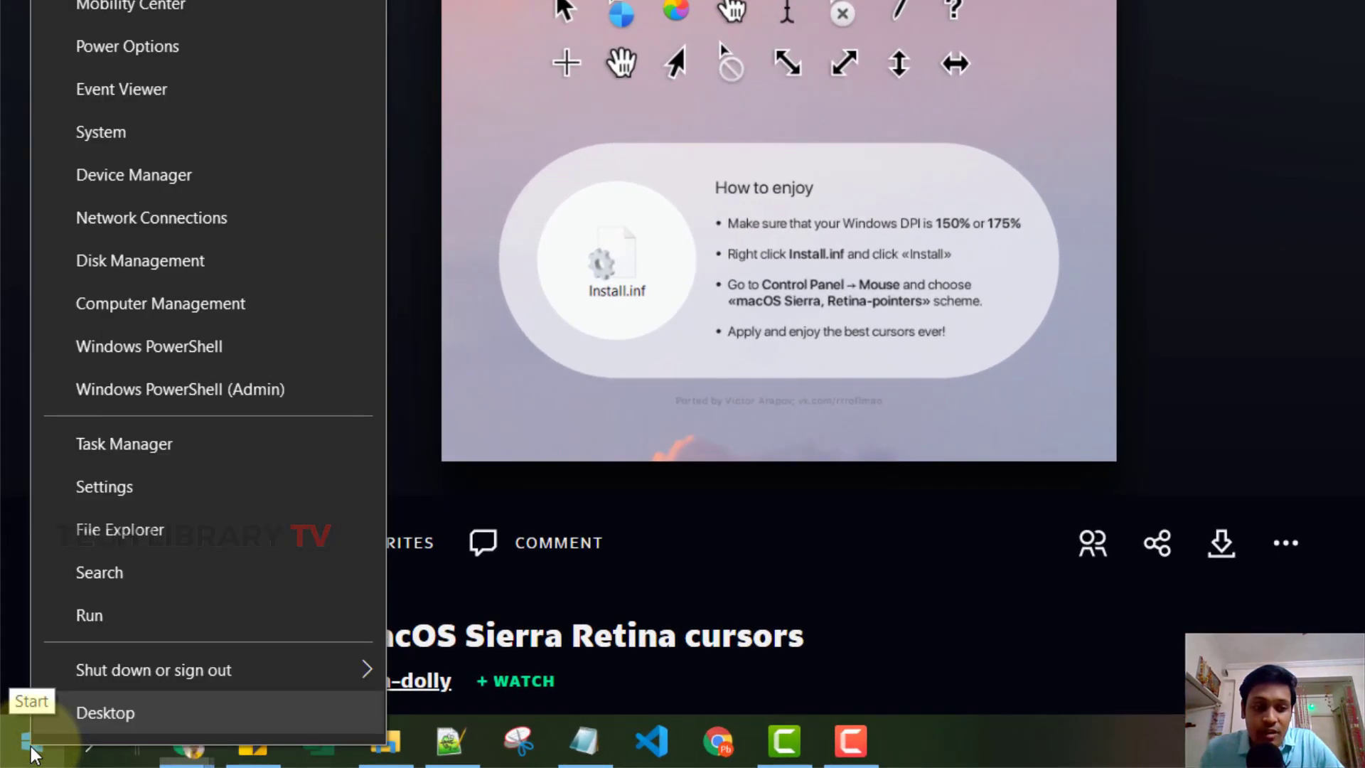
- Open the Display settings scale dropdown twice and close it, keeping scaling at 125%
left_click(107, 488)
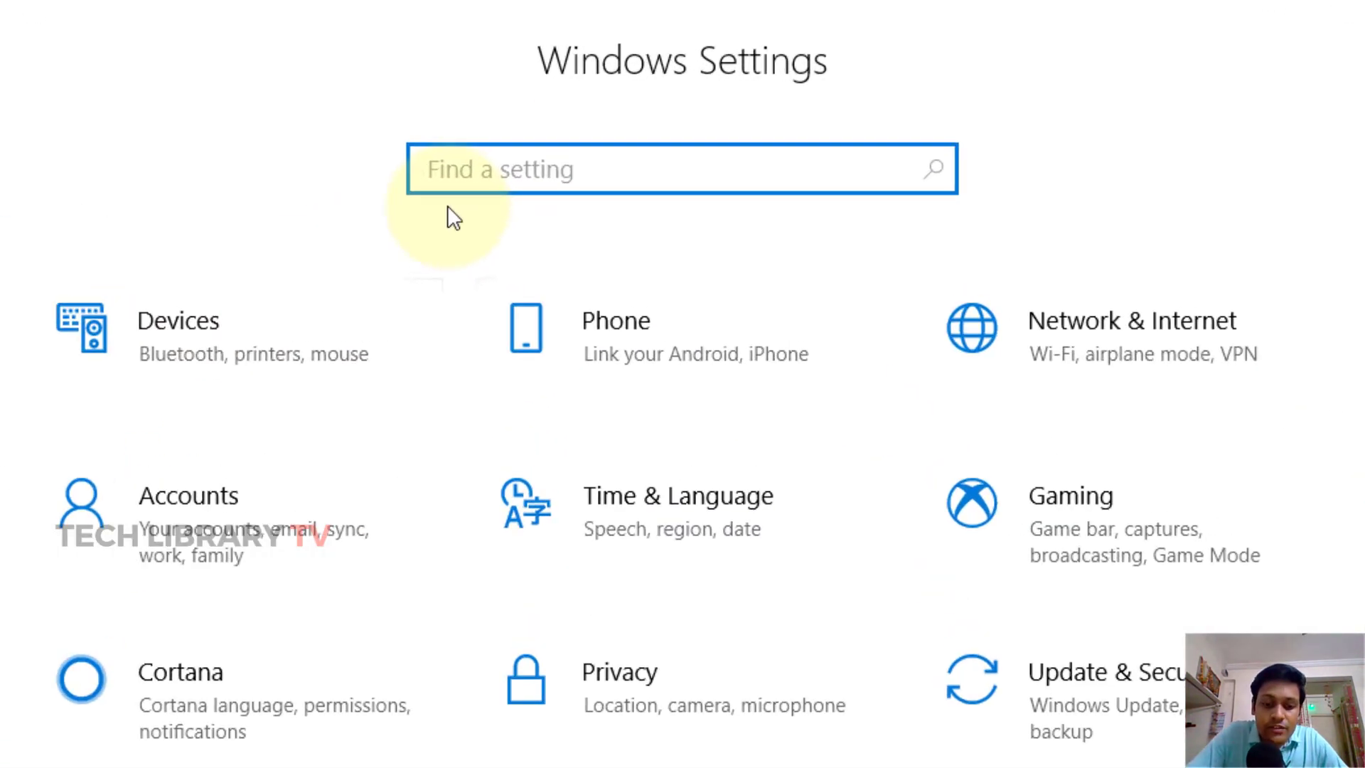
type("disp")
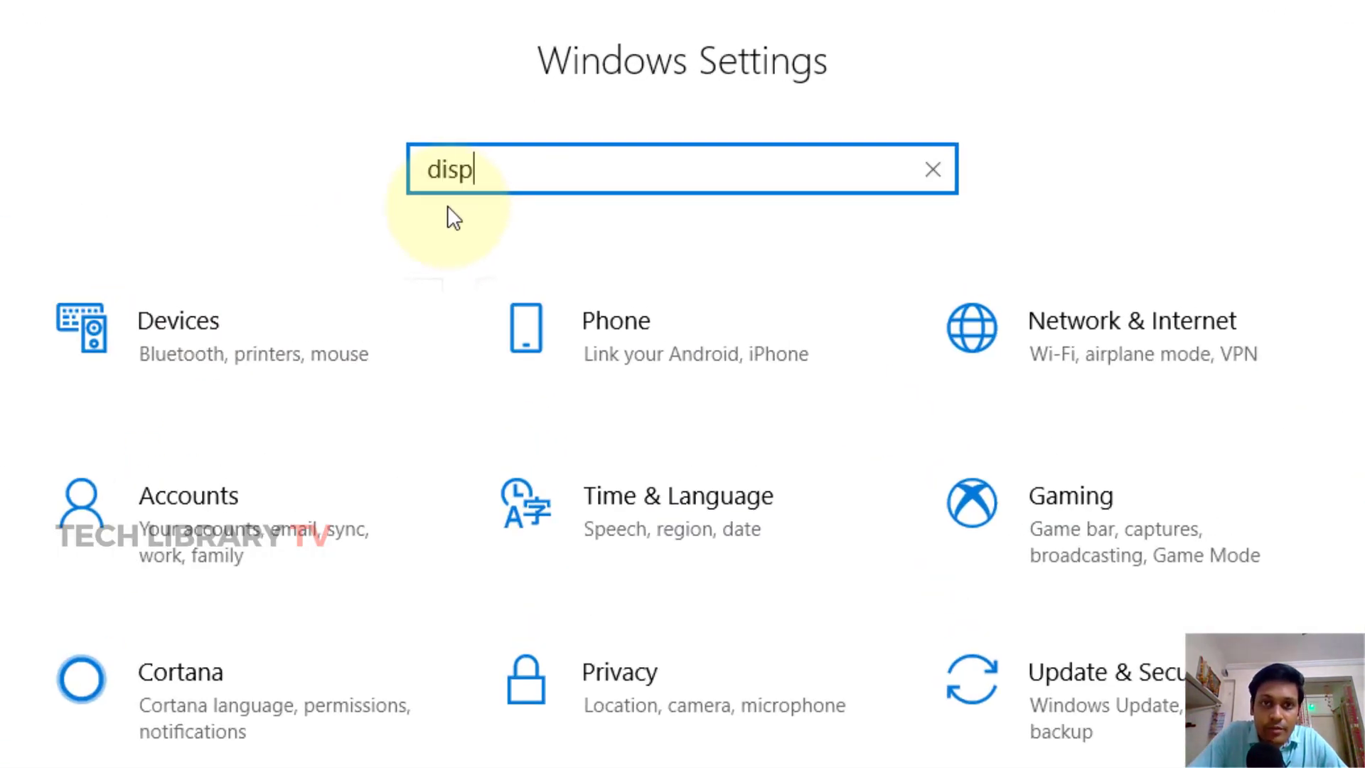
type("lay")
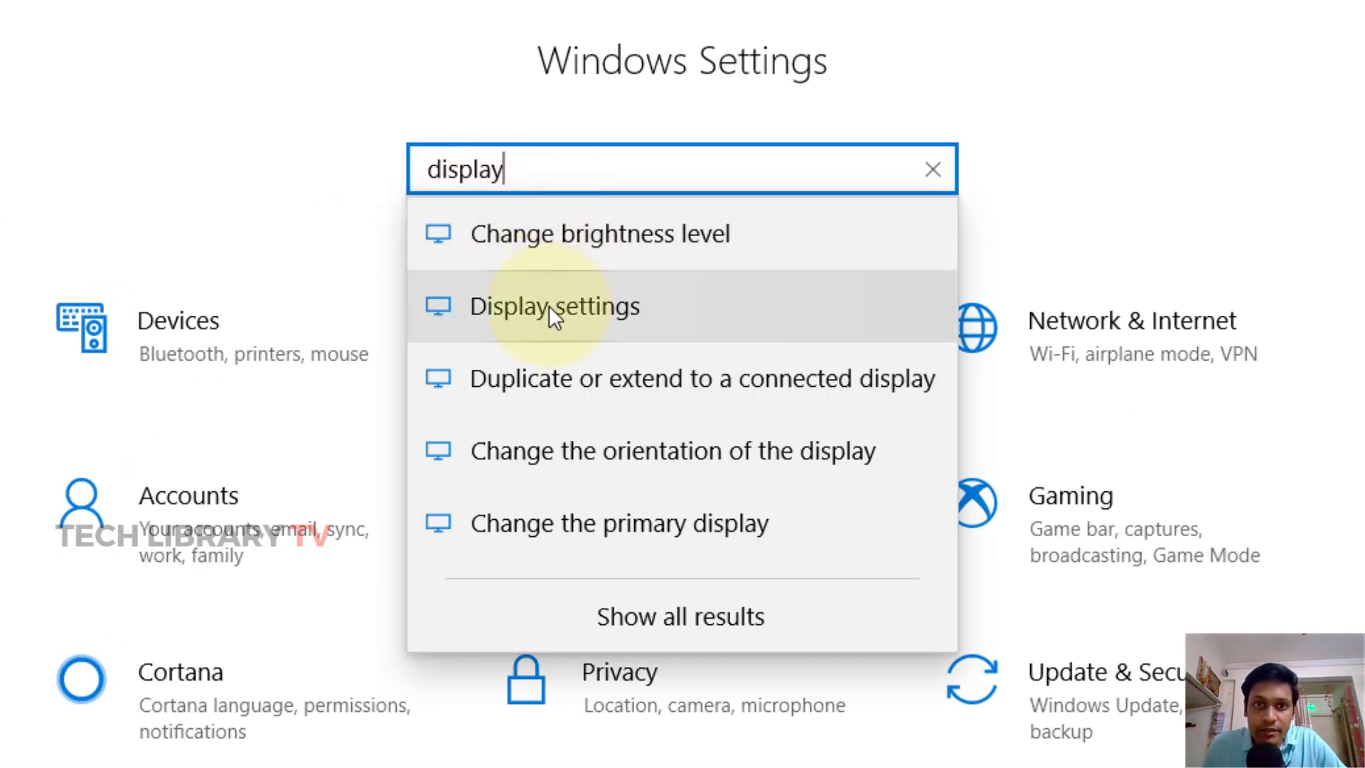
left_click(519, 309)
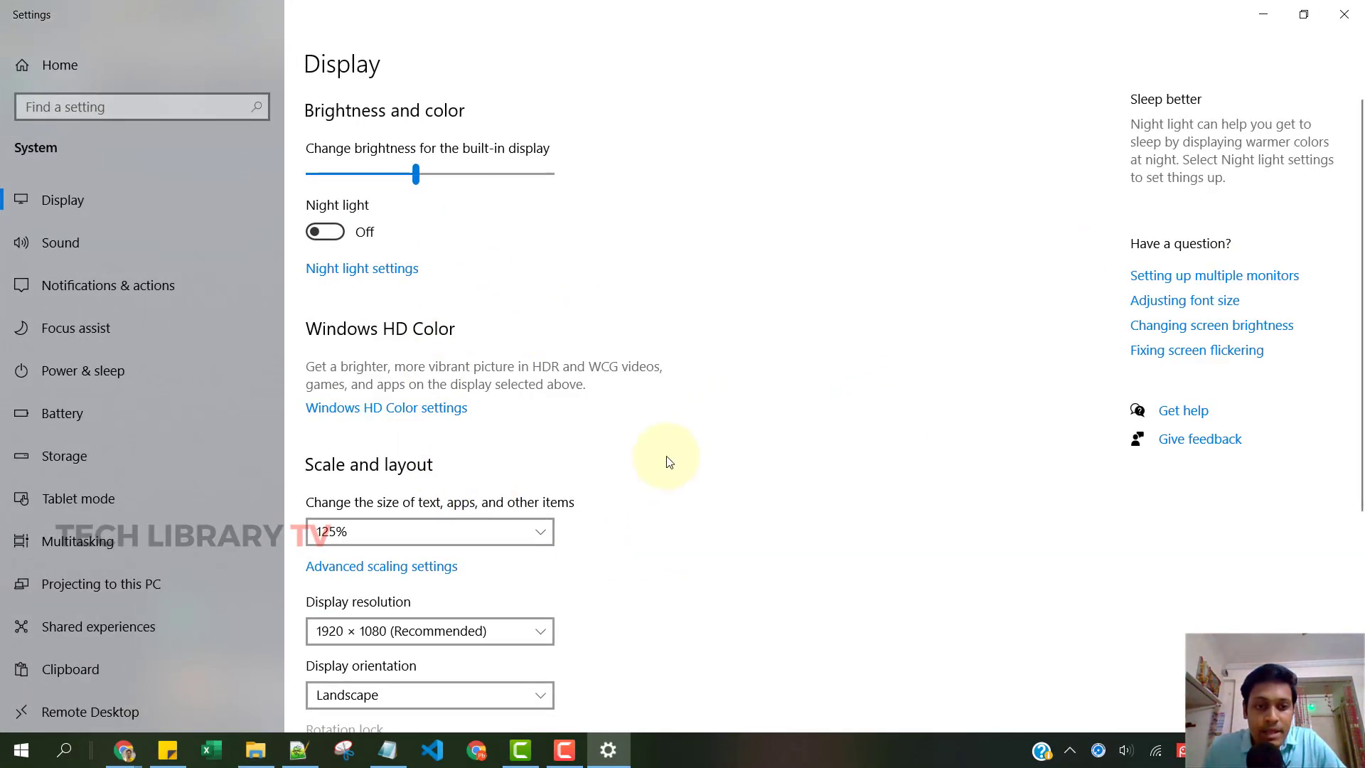
scroll(463, 473, "down", 2)
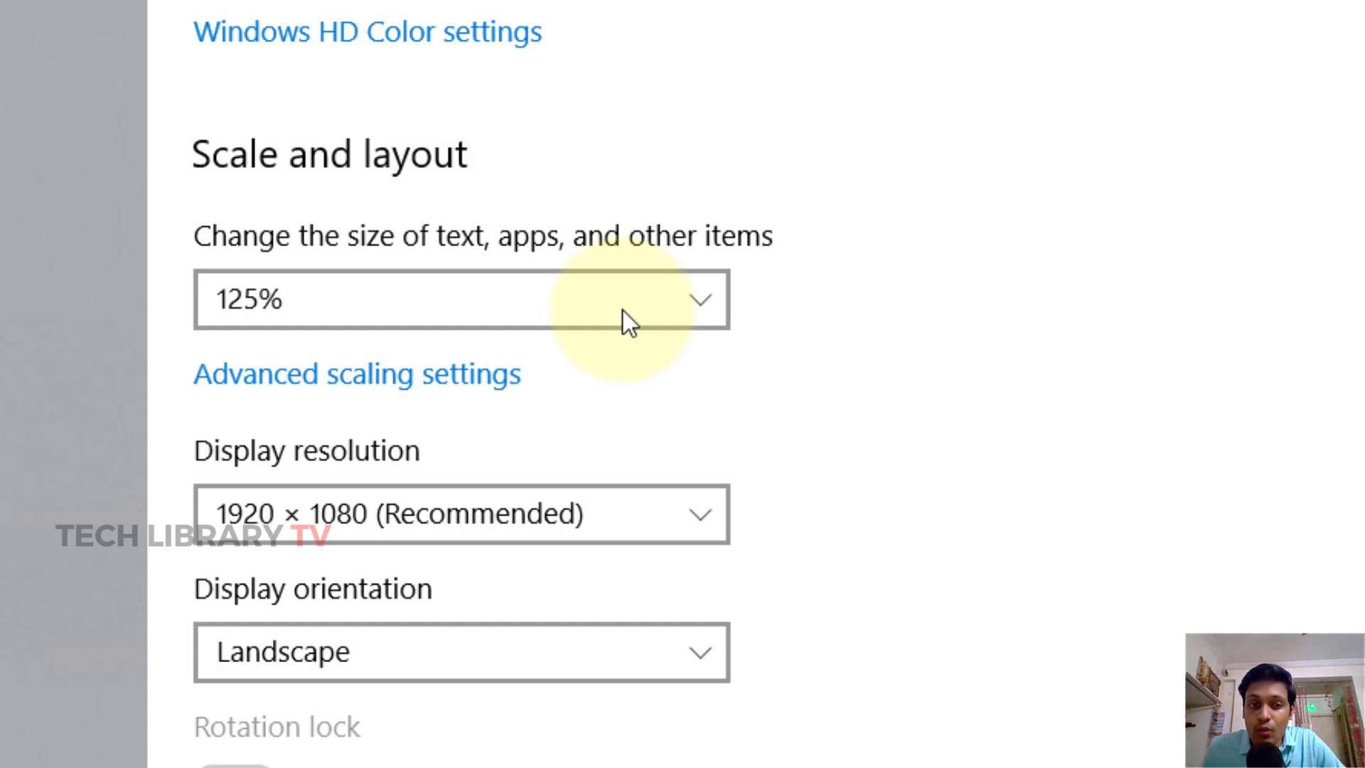
left_click(703, 305)
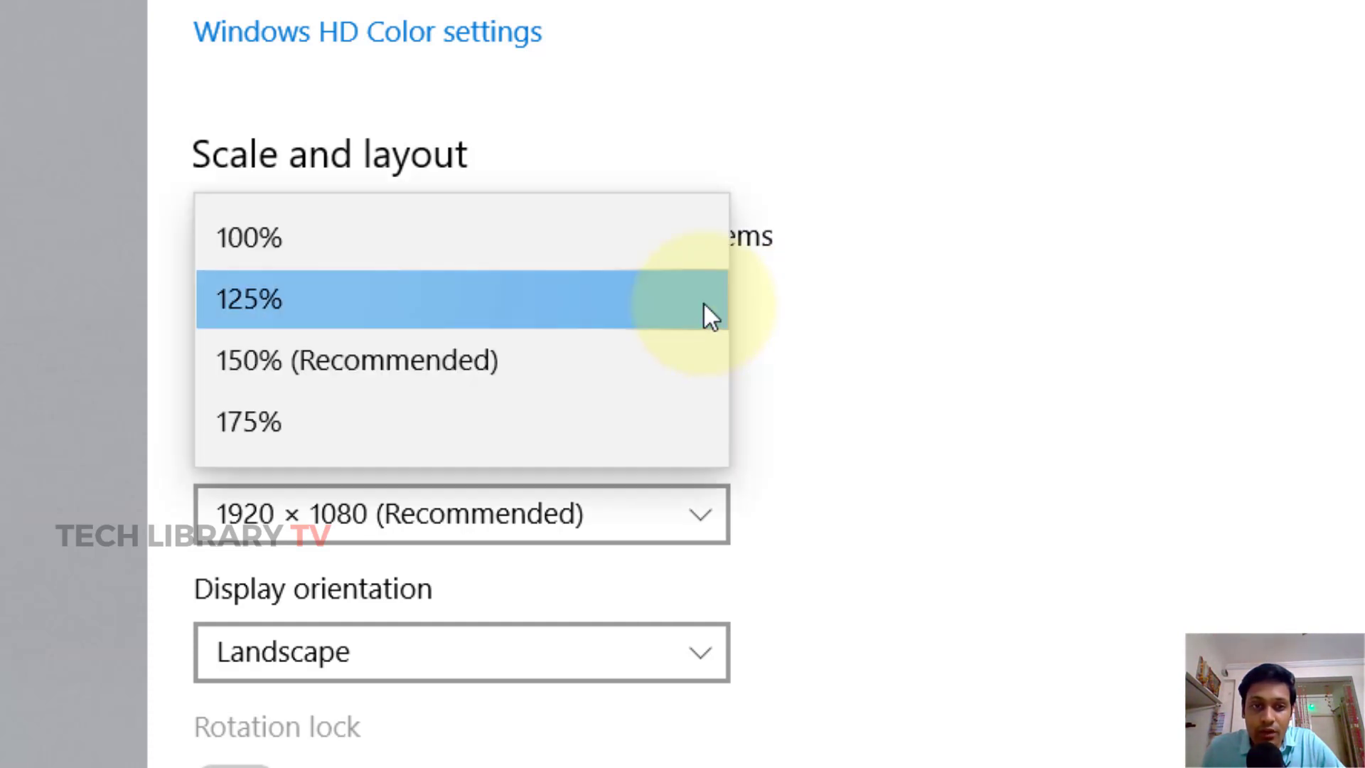
left_click(973, 309)
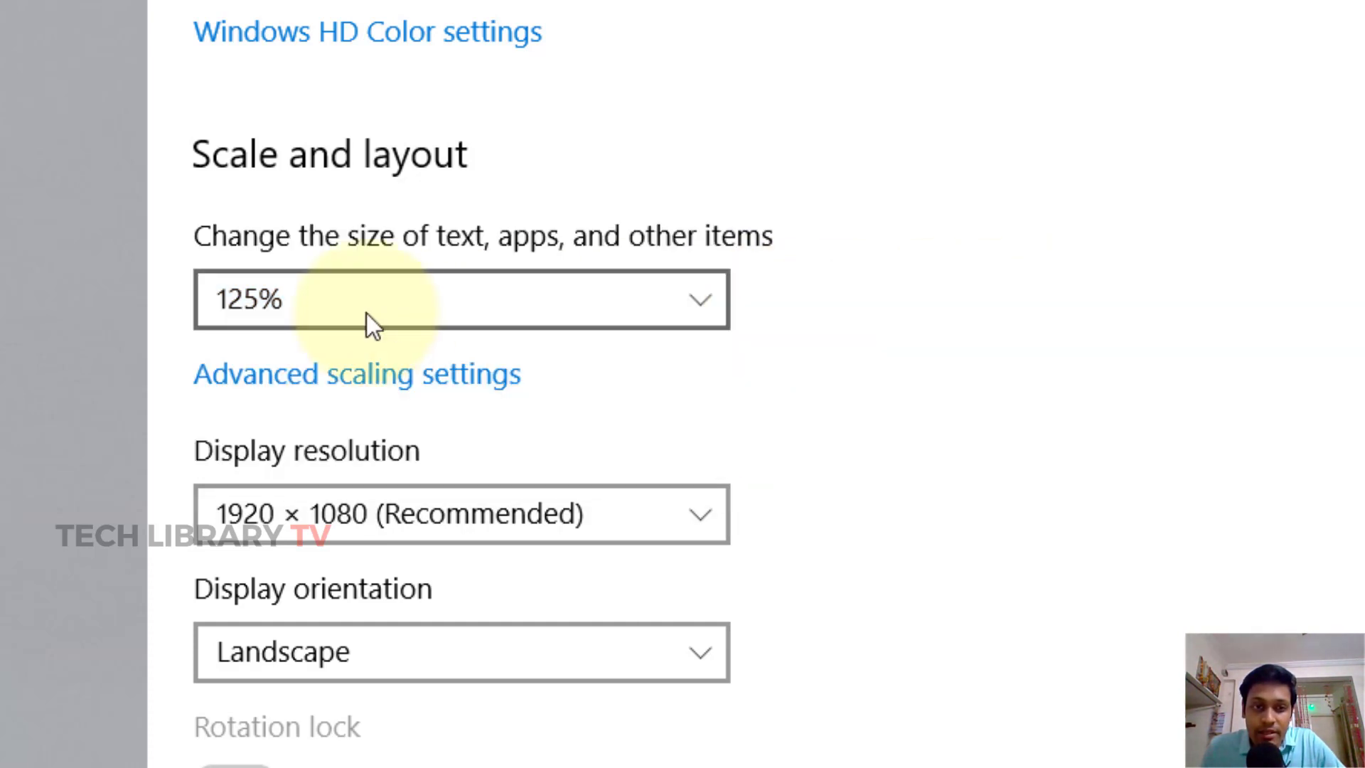
left_click(701, 304)
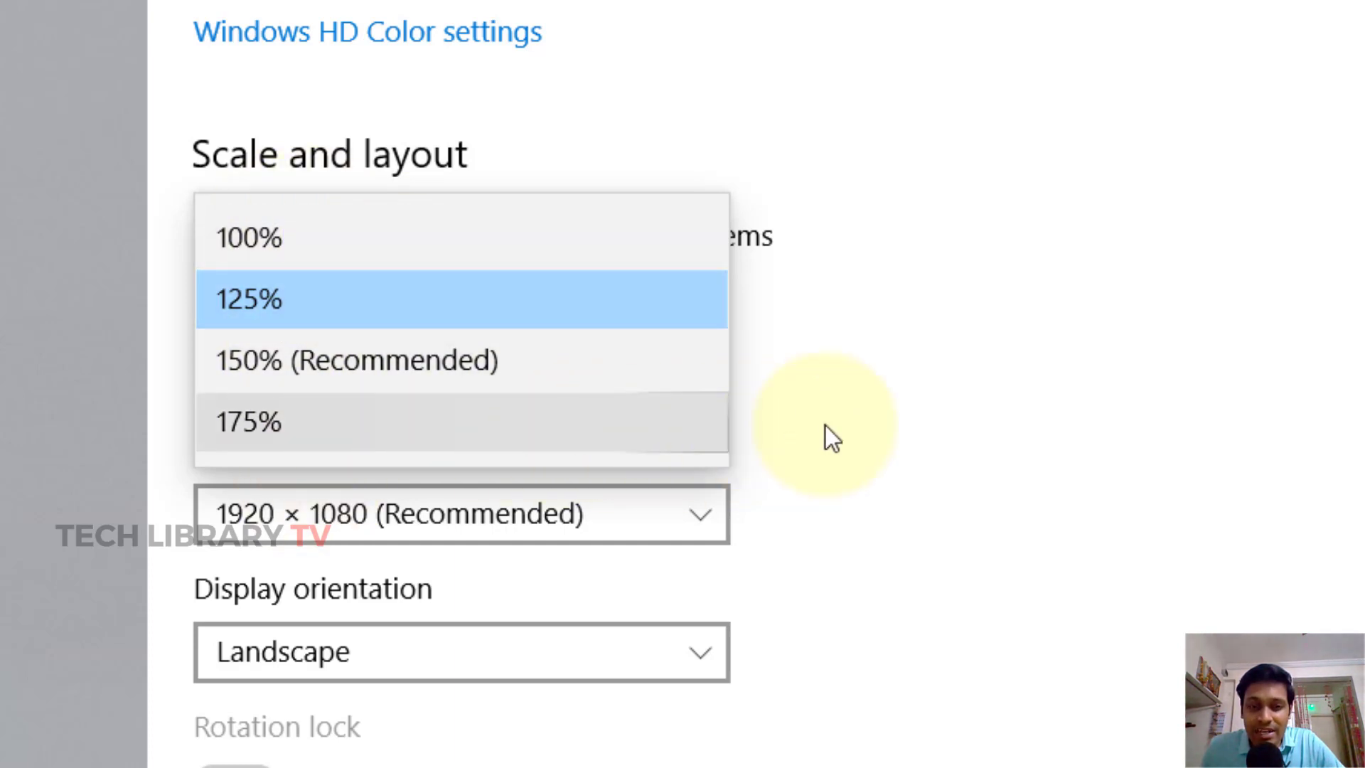
left_click(1216, 246)
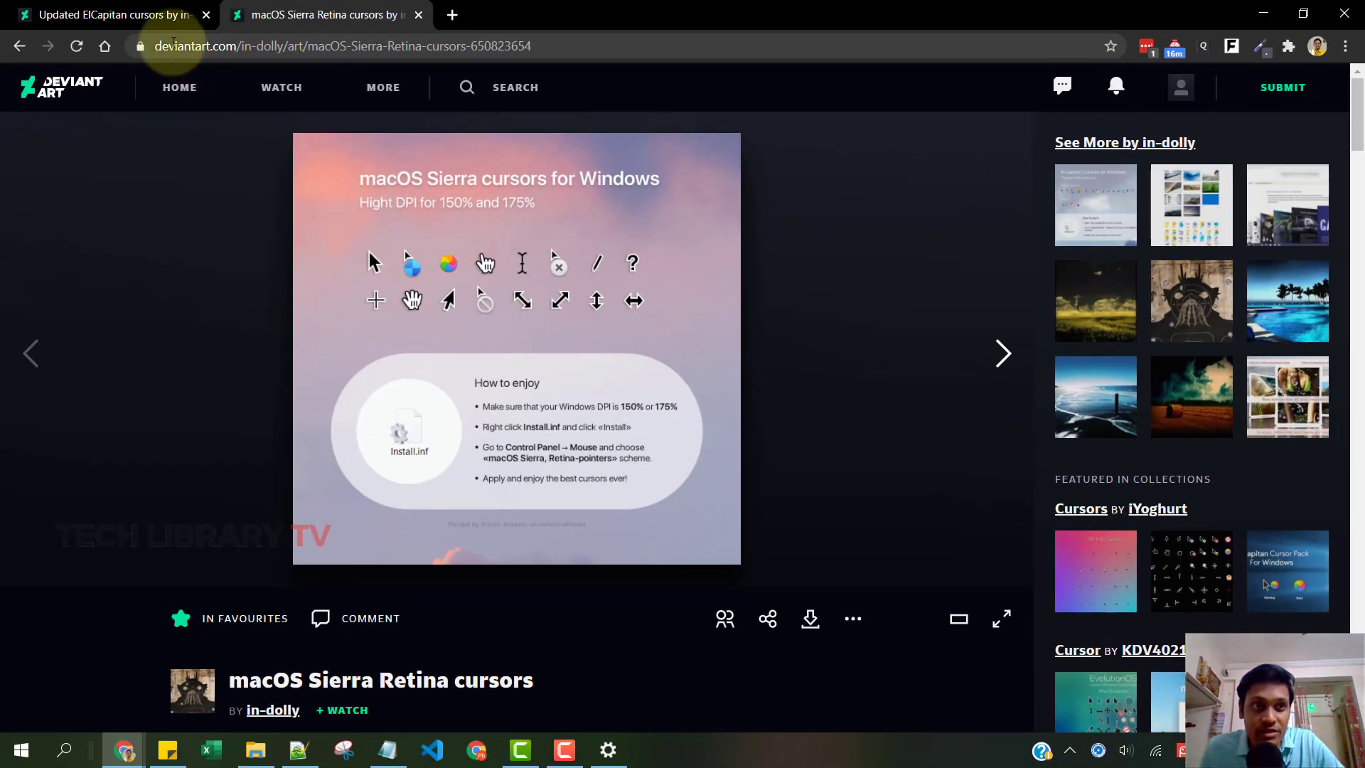
- Download the El Capitan cursors zip from its DeviantArt artwork tab
left_click(129, 15)
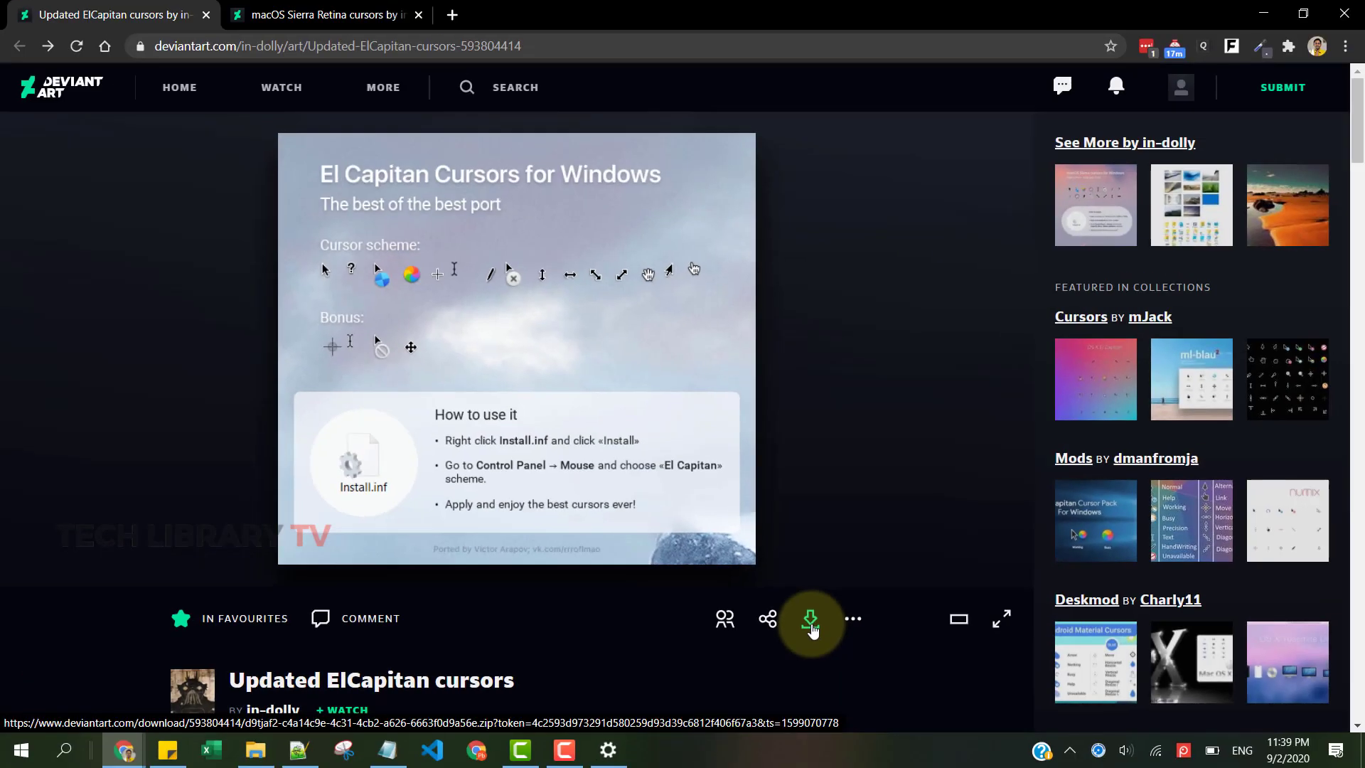
left_click(811, 627)
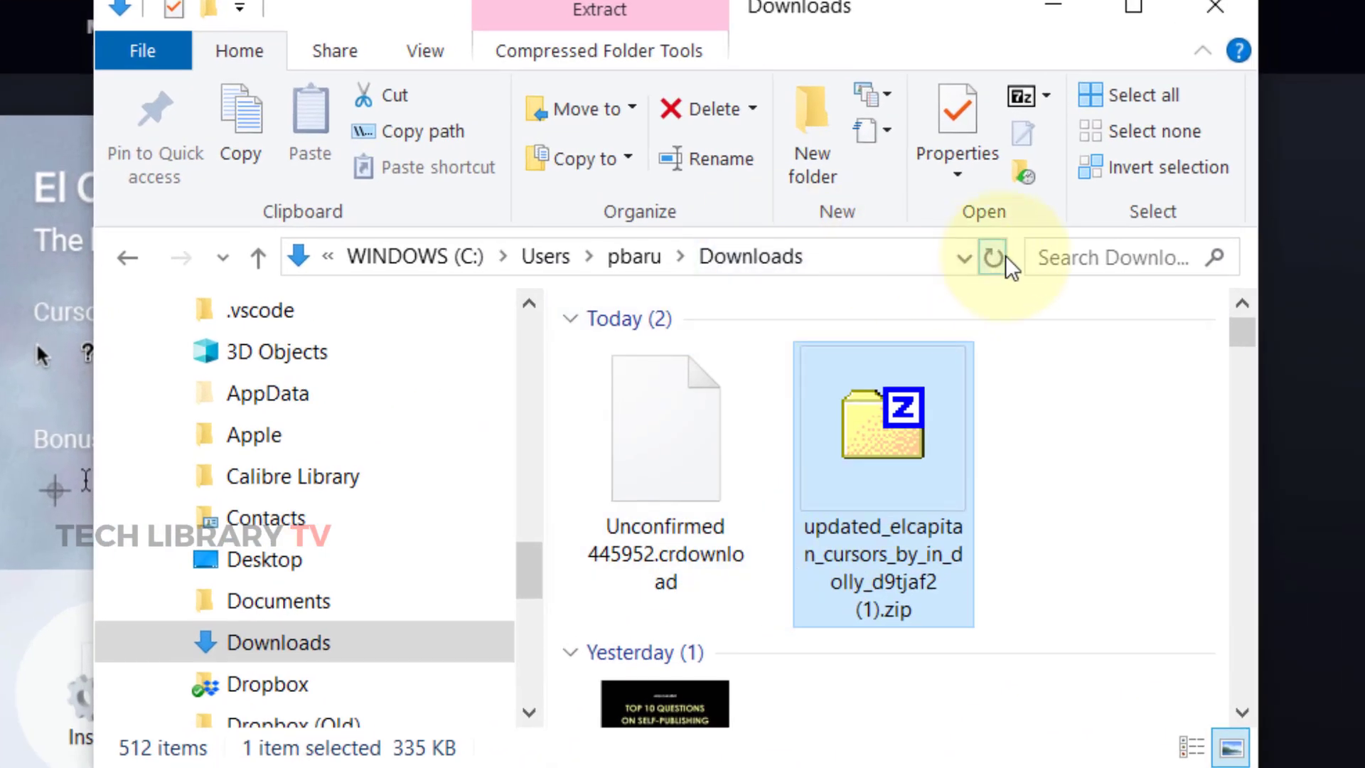
- Open the extracted El Capitan cursors folder and install its Install.inf
left_click(1005, 255)
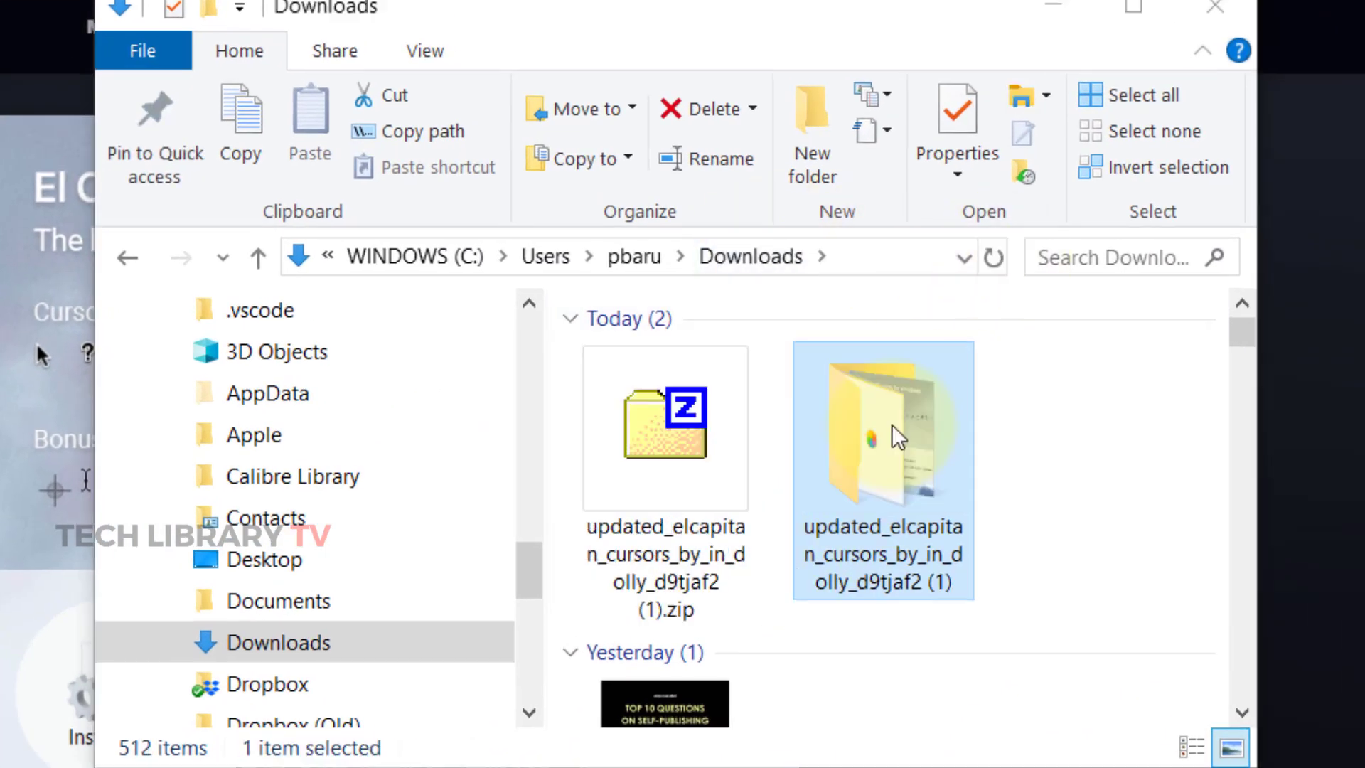
double_click(891, 425)
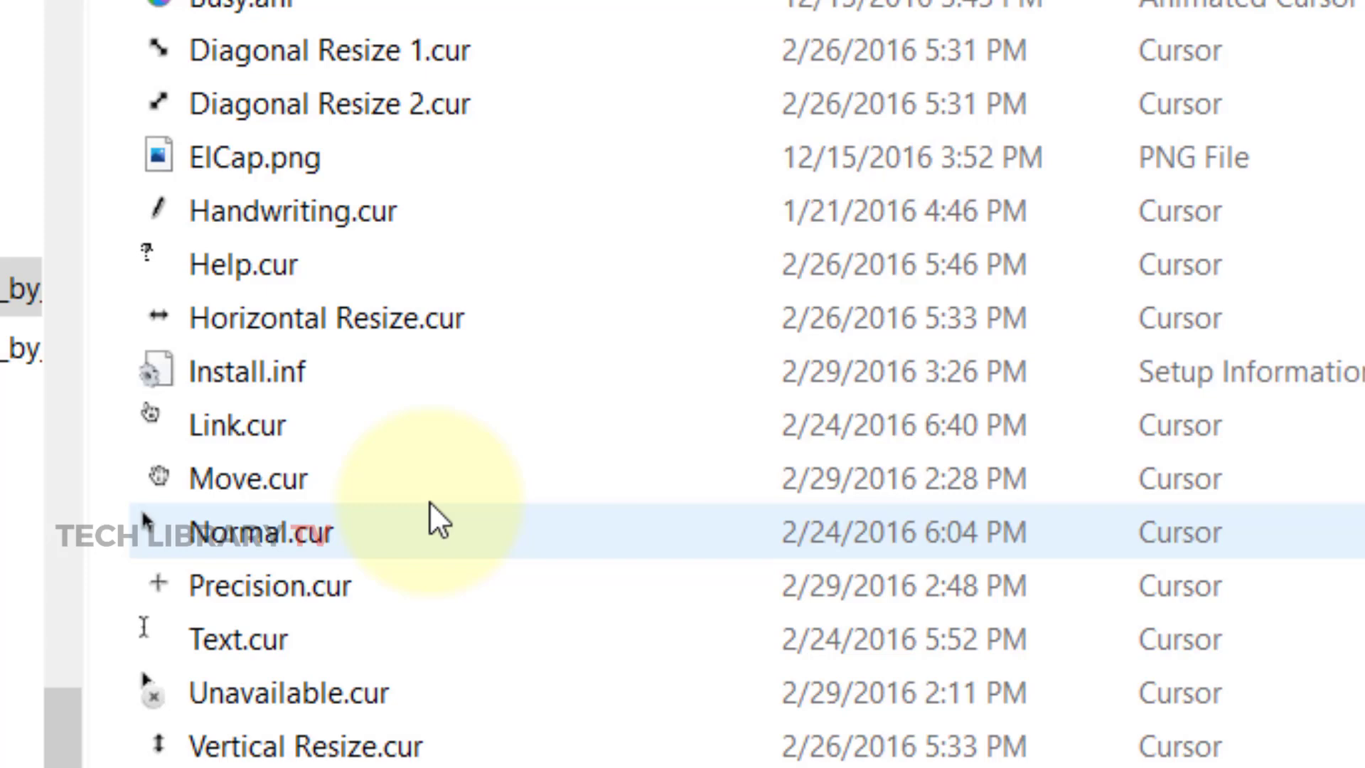
left_click(228, 389)
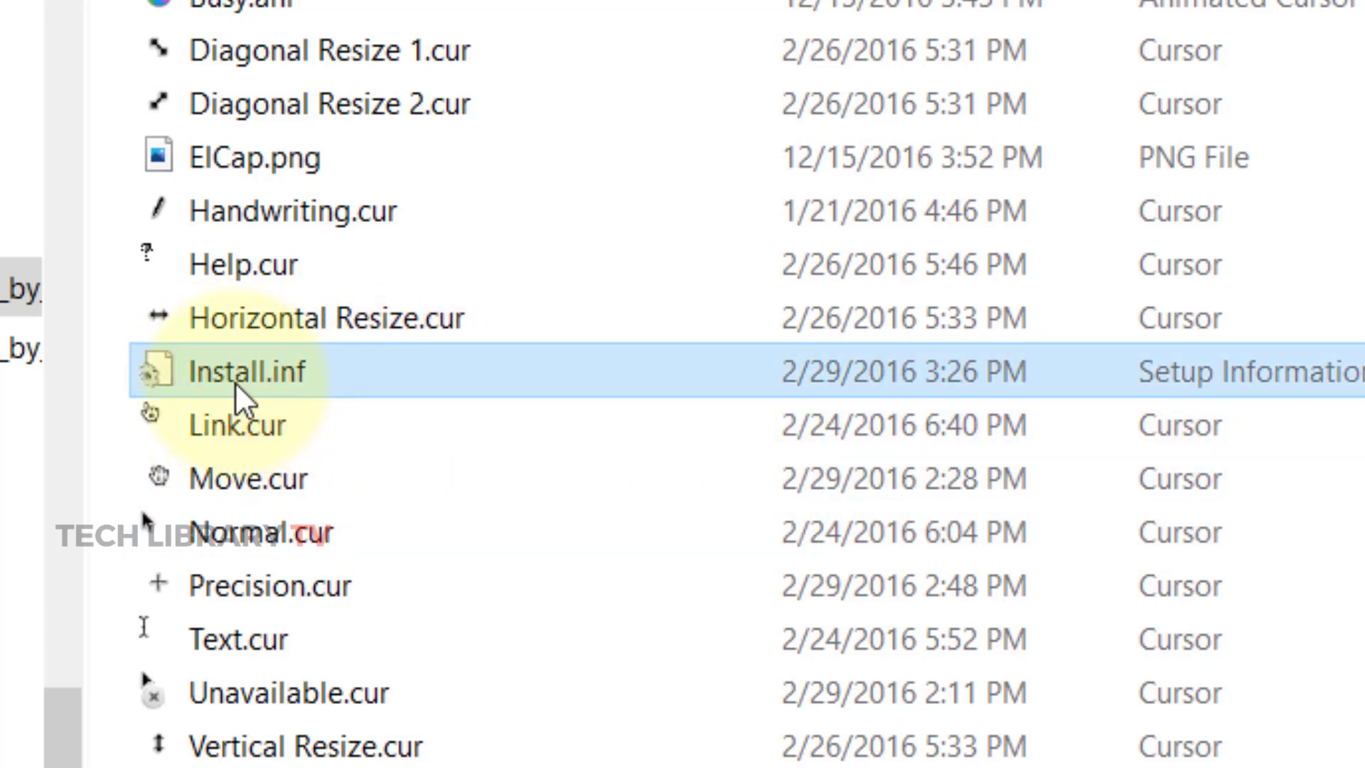
right_click(234, 382)
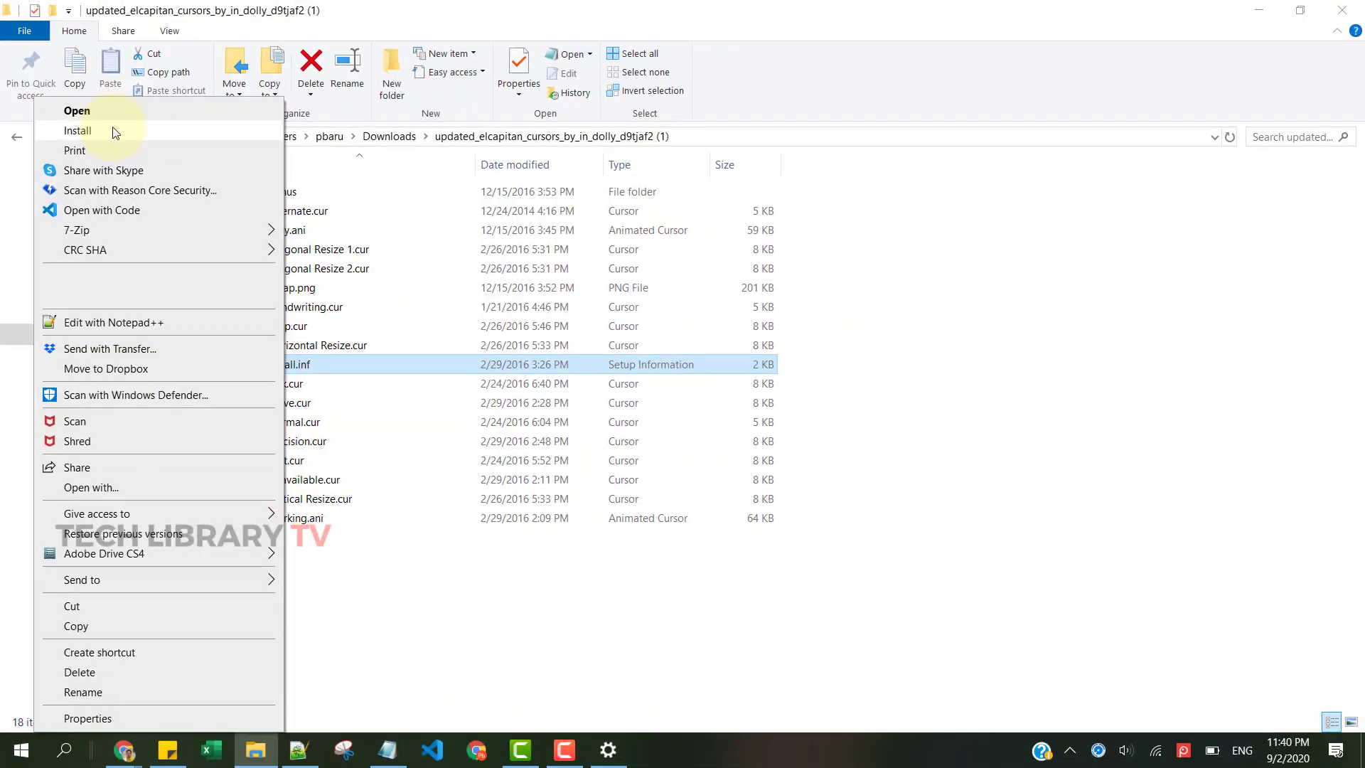
left_click(438, 244)
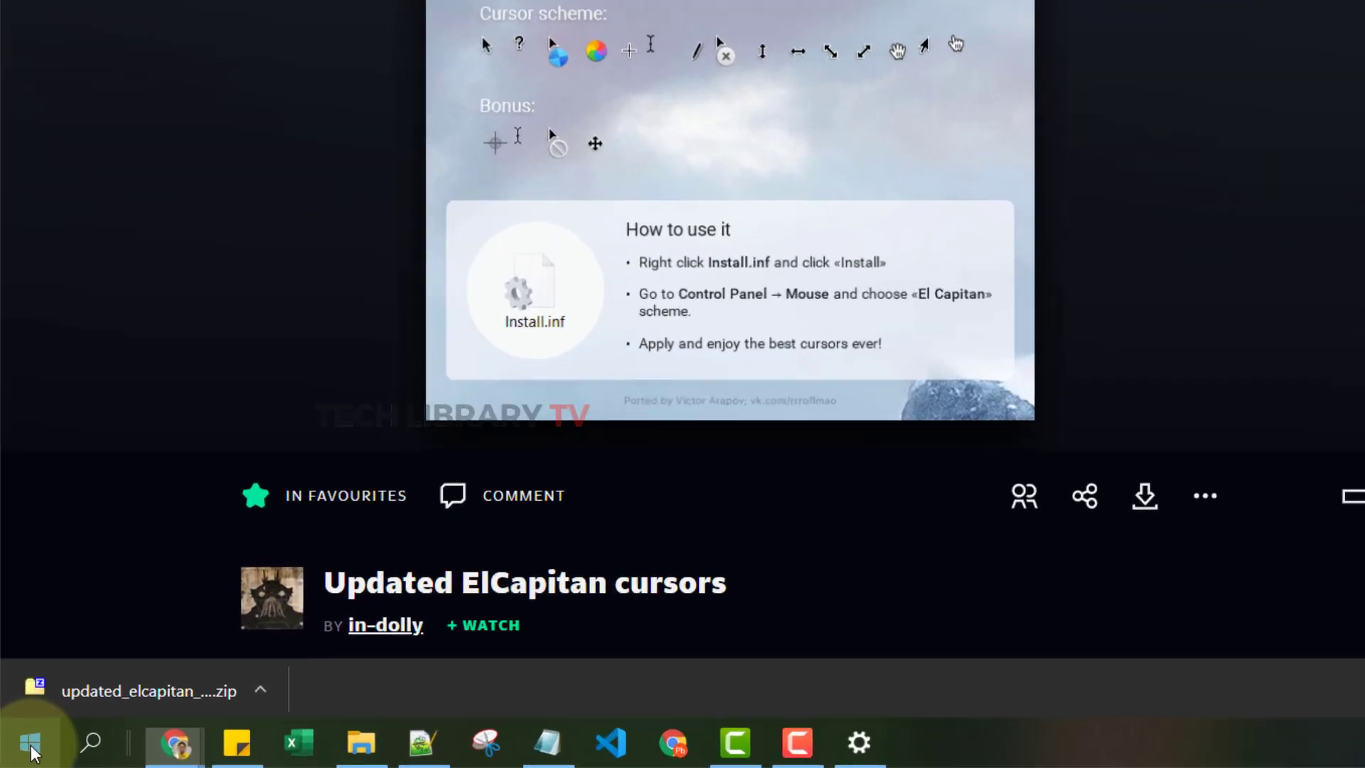
- Open Mouse Properties on the Pointers tab using the Win+X Run box
right_click(21, 750)
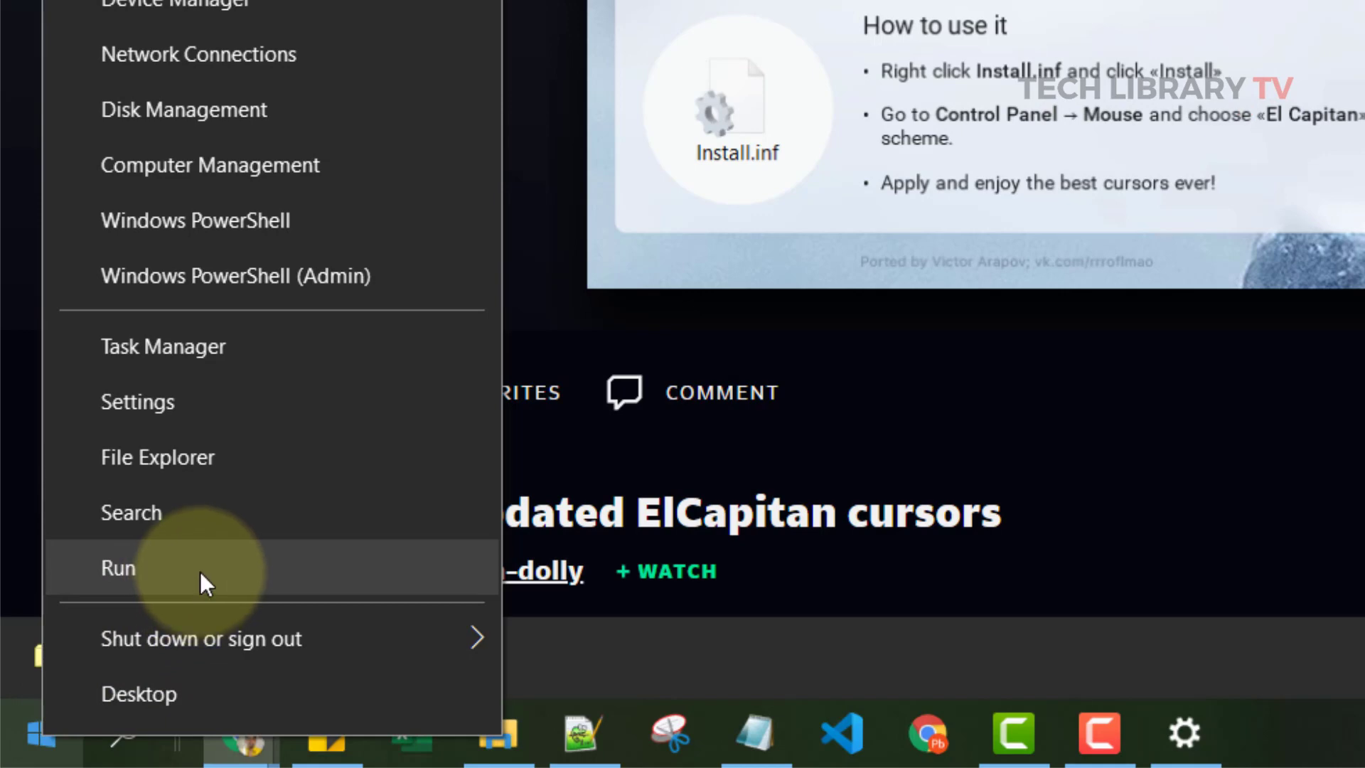
left_click(209, 570)
left_click(335, 506)
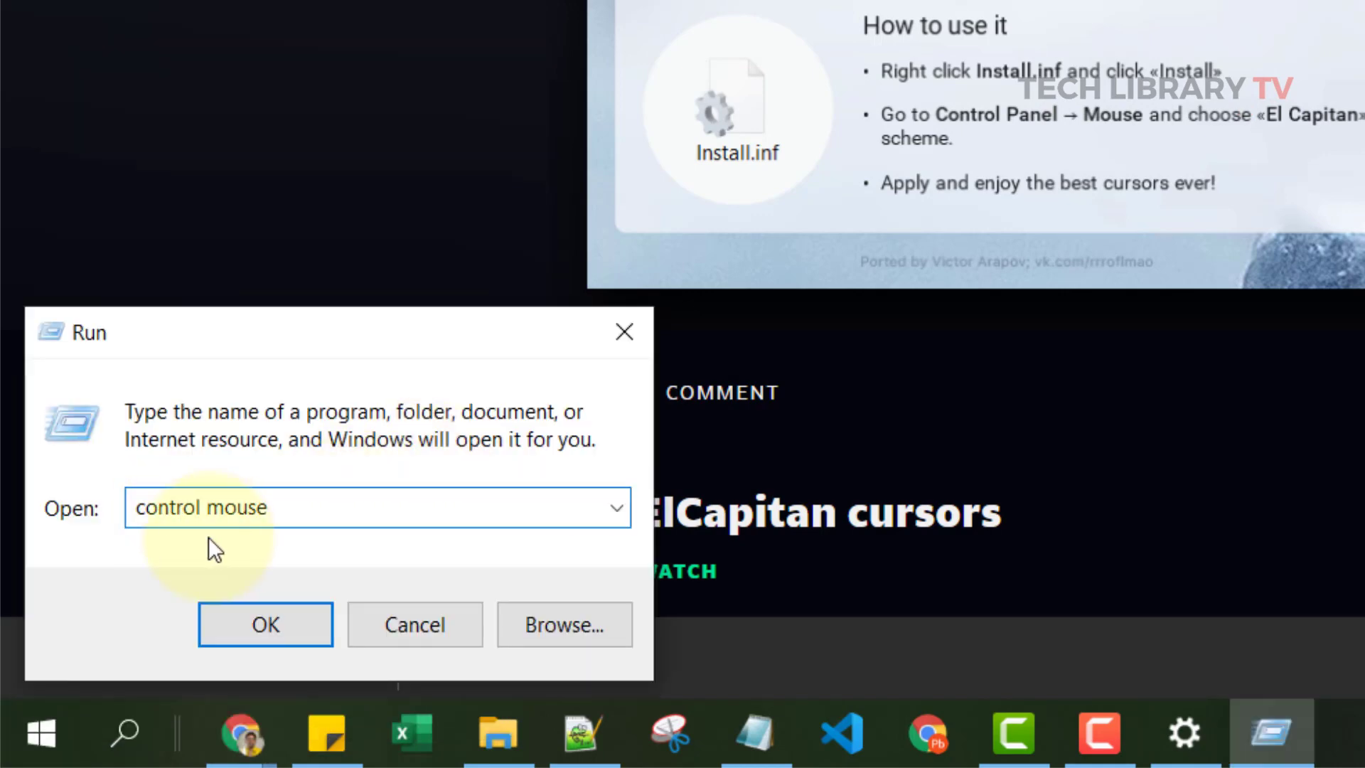
left_click(304, 630)
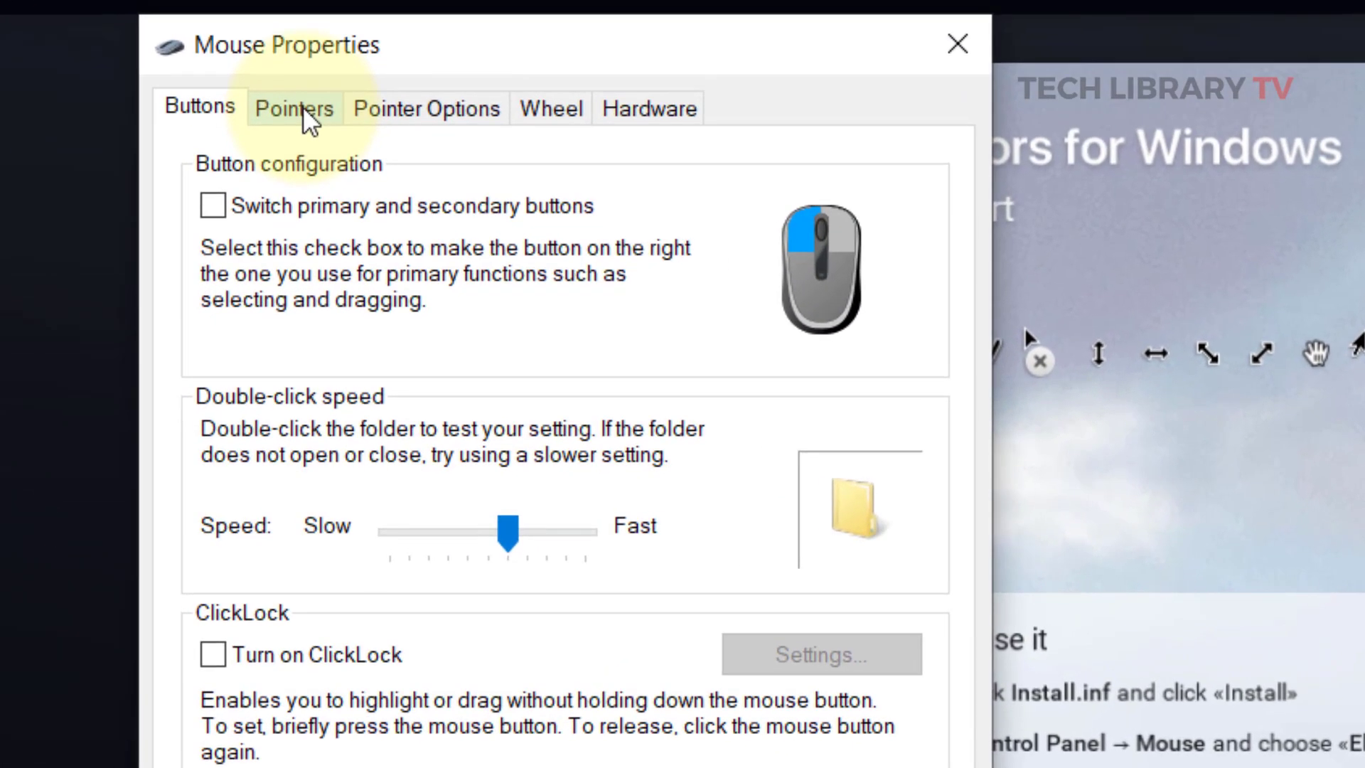
left_click(296, 108)
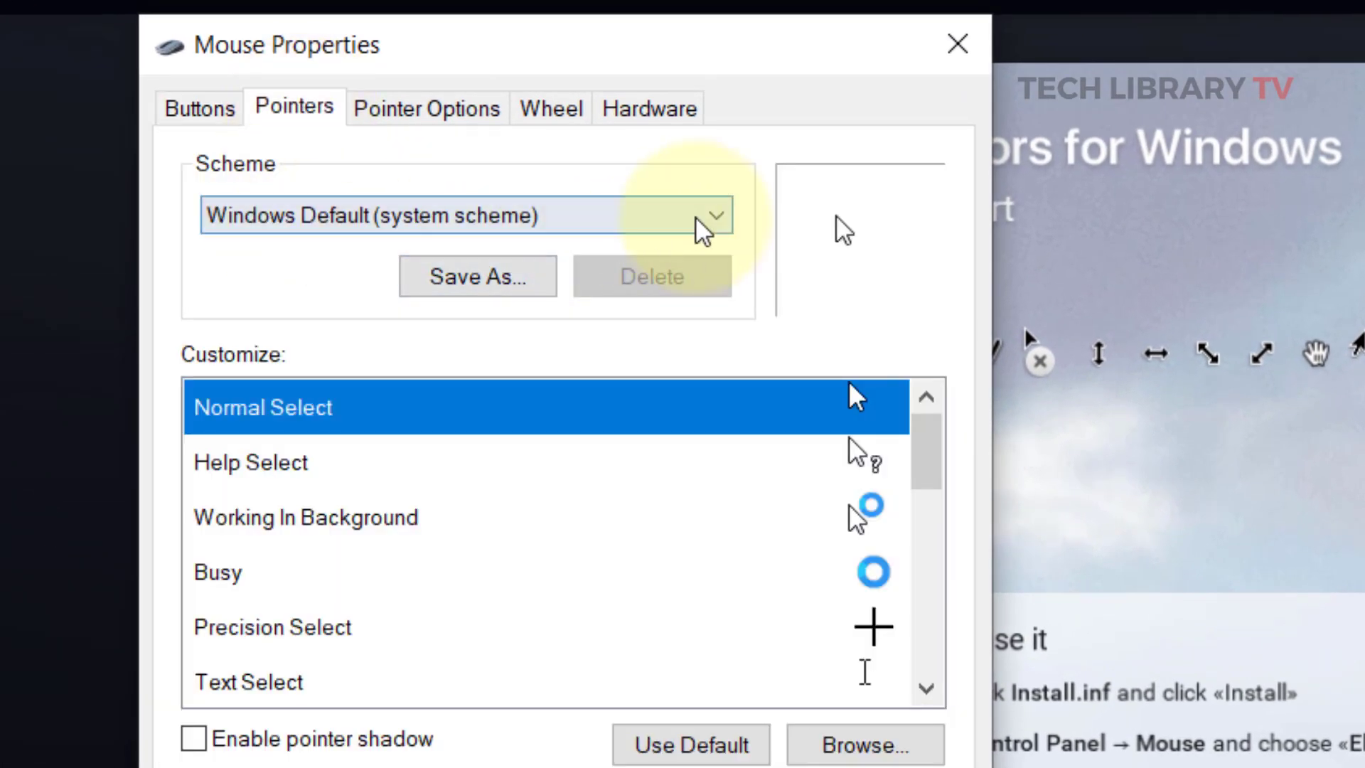
- Apply the El Capitan pointer scheme, confirm replacing the existing one, and close with OK
left_click(723, 219)
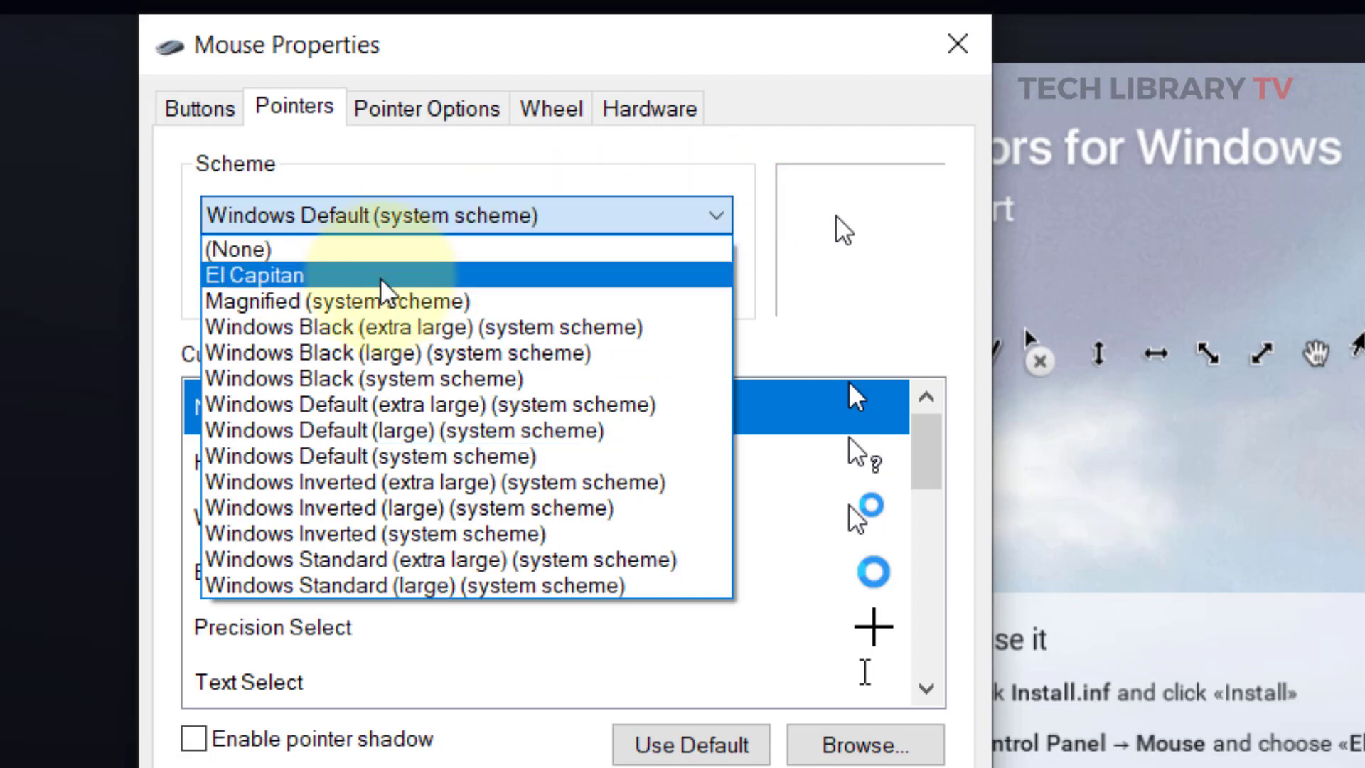
left_click(384, 277)
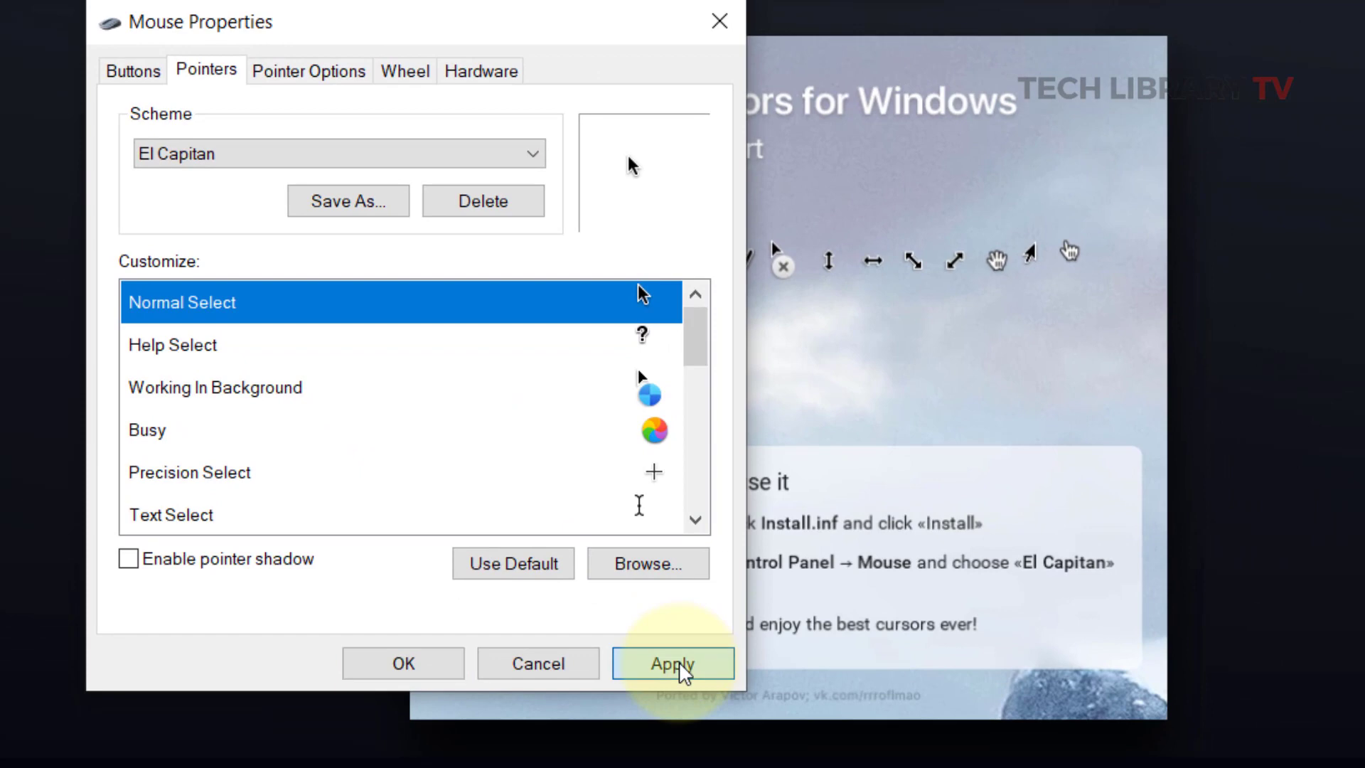
left_click(682, 666)
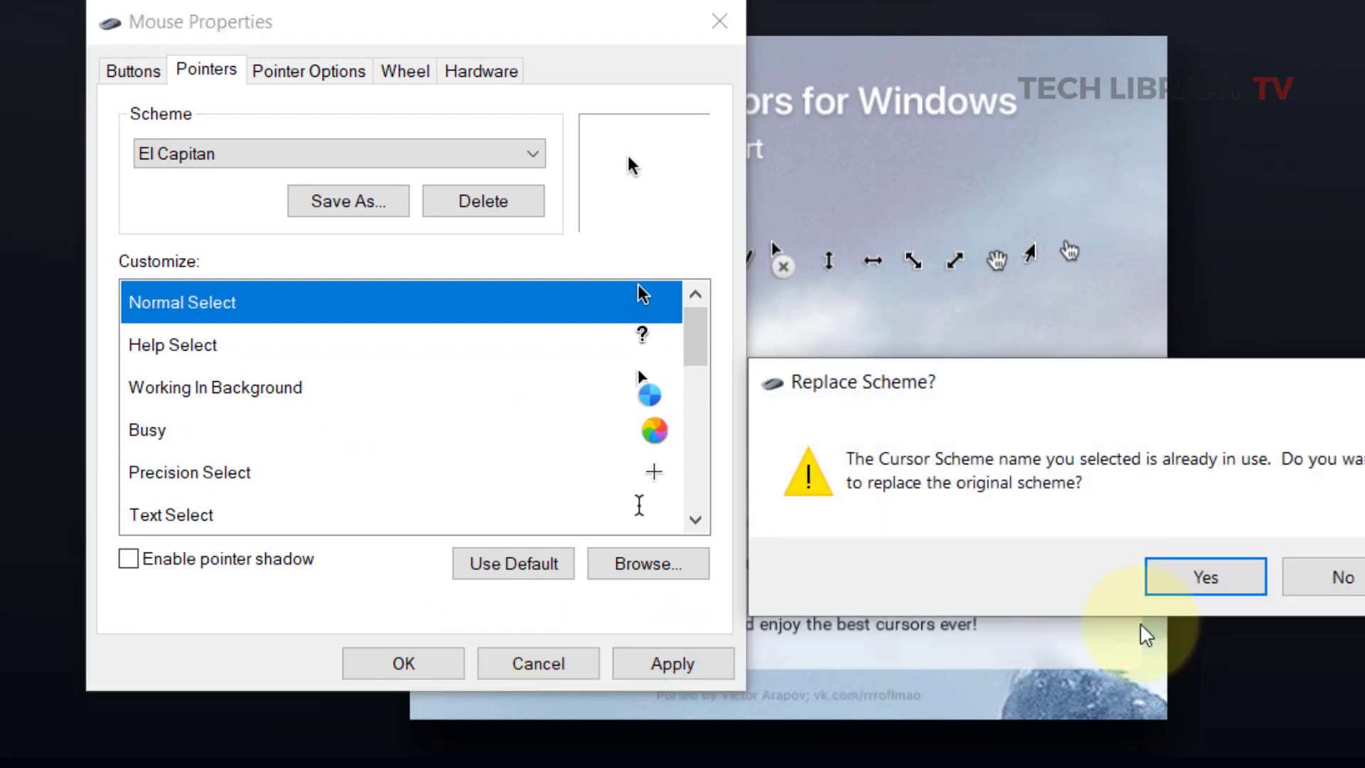
left_click(1197, 580)
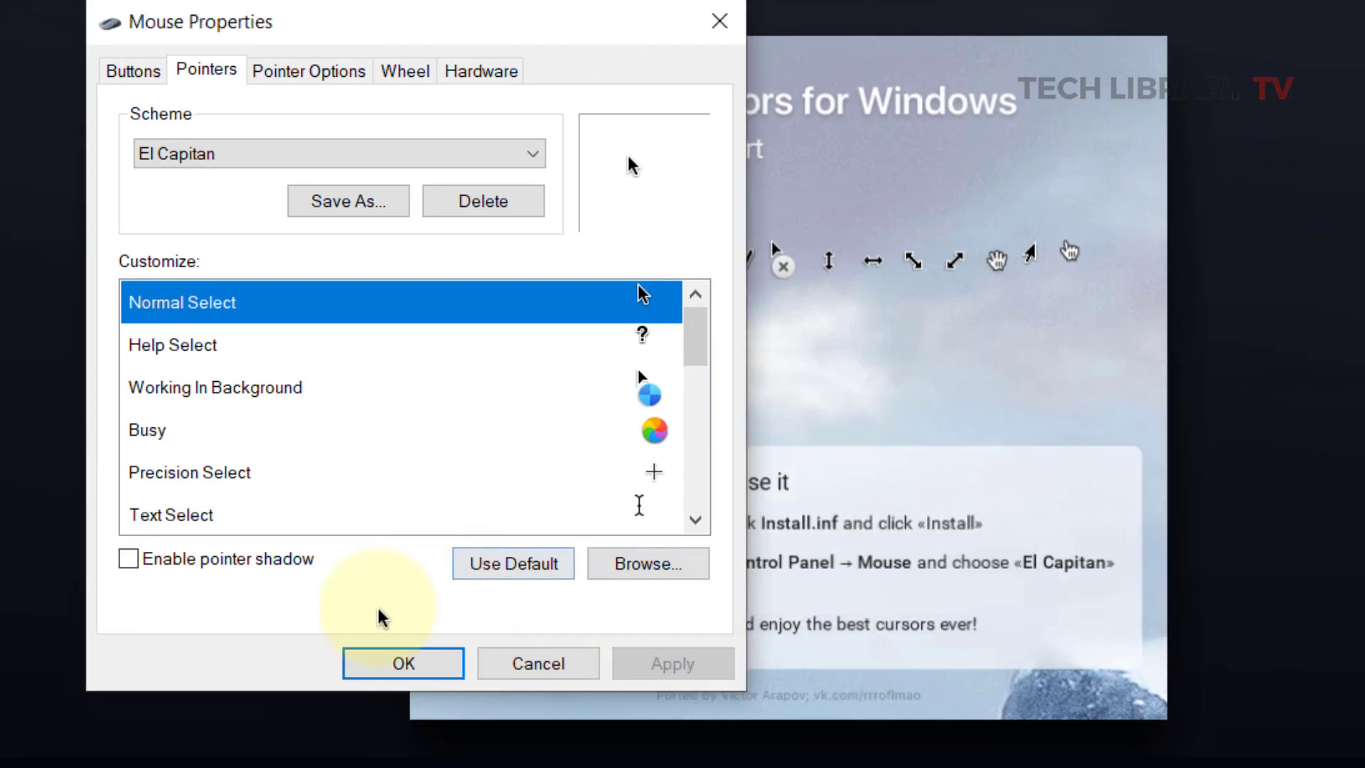
left_click(407, 664)
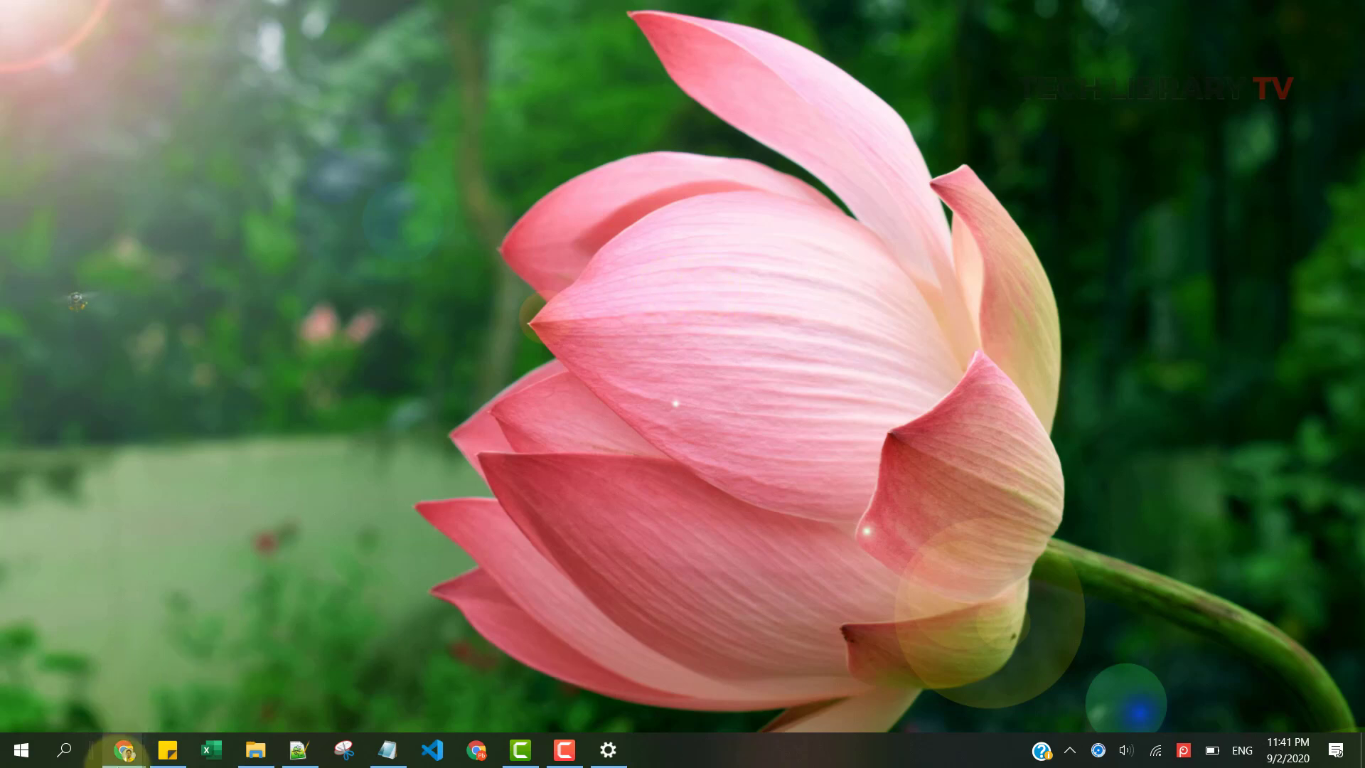
- Preview the macOS Sierra cursor image in Chrome, then download the Retina cursors pack
mouse_move(125, 750)
left_click(479, 667)
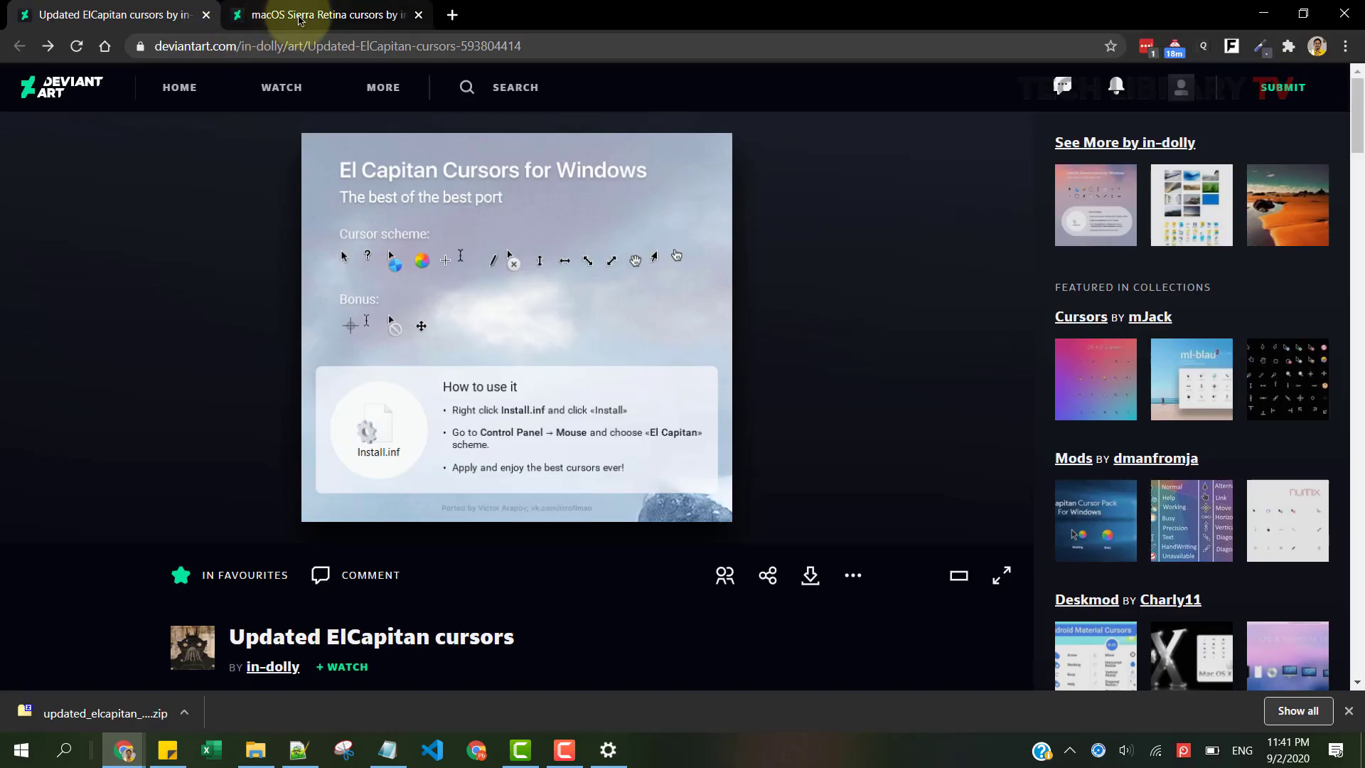
left_click(300, 20)
left_click(671, 427)
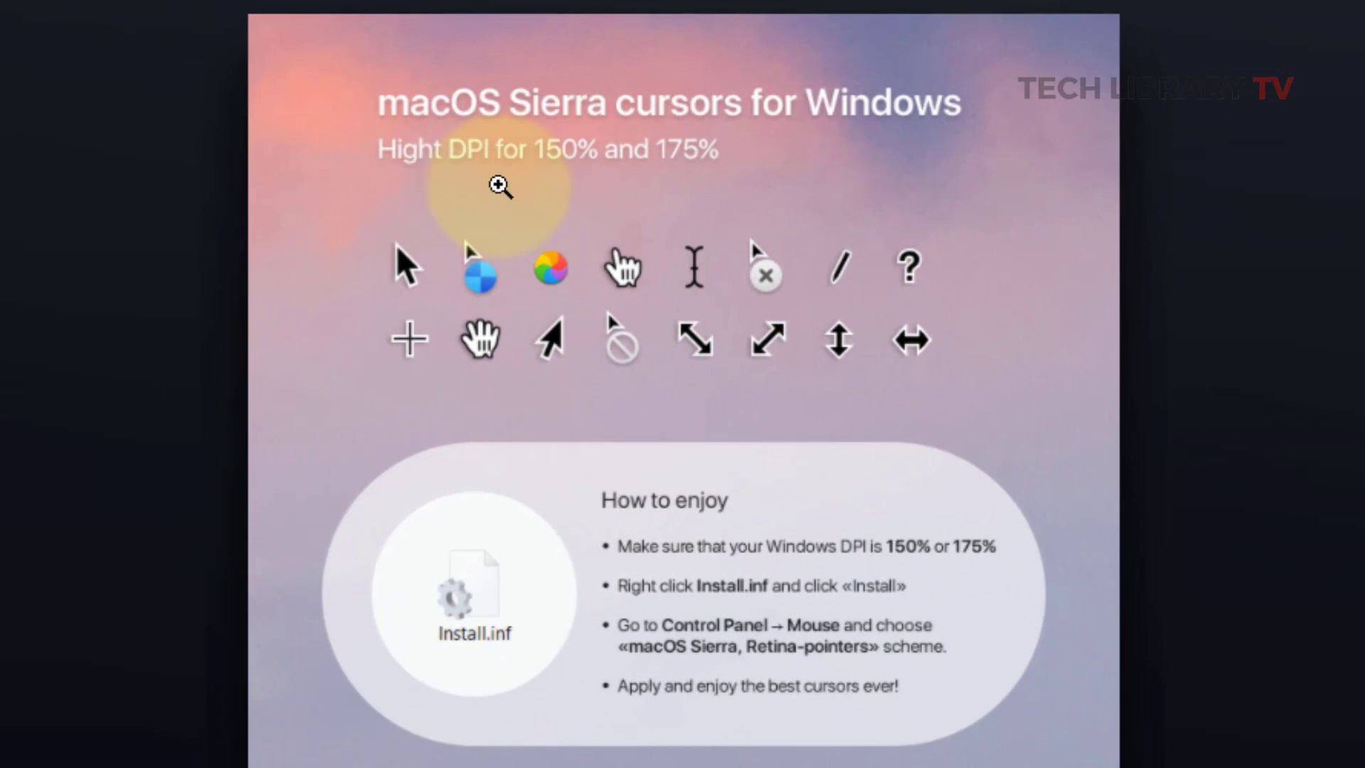
left_click(518, 184)
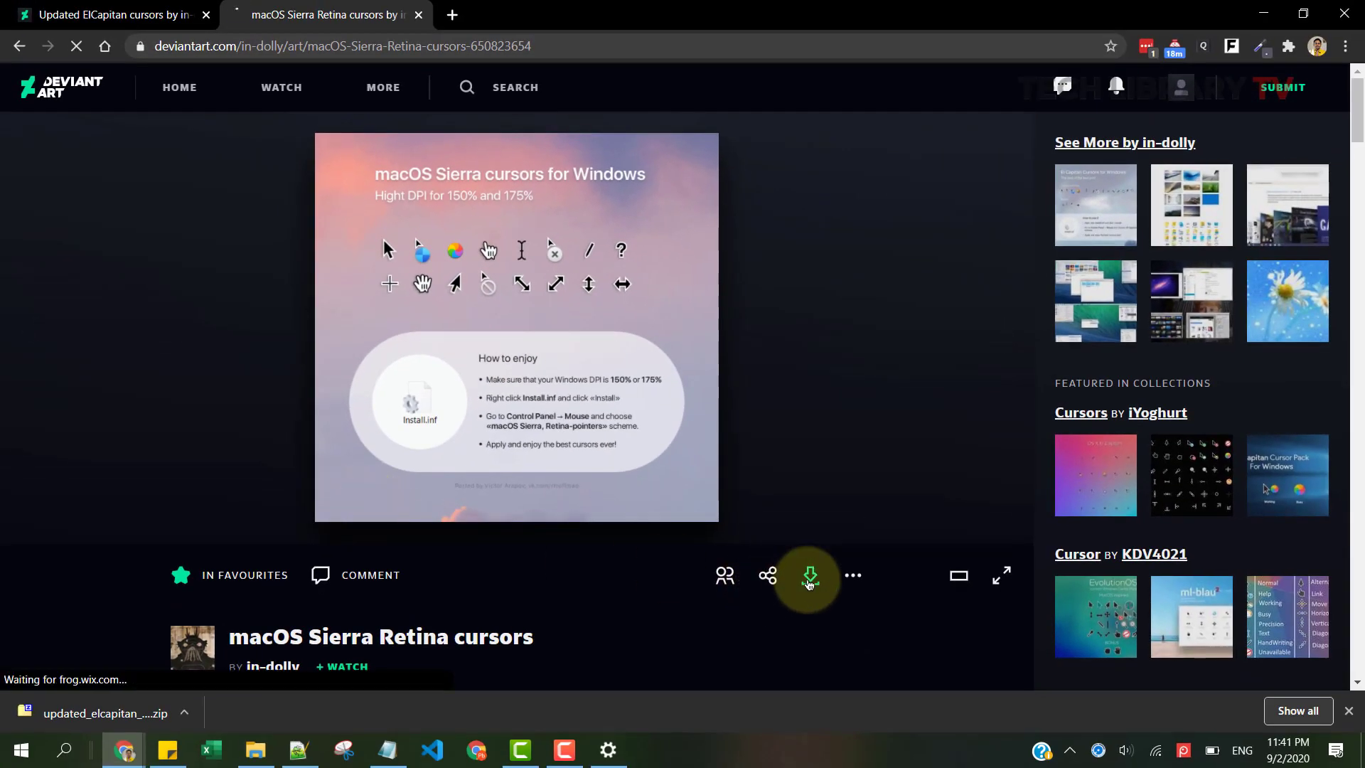
left_click(809, 577)
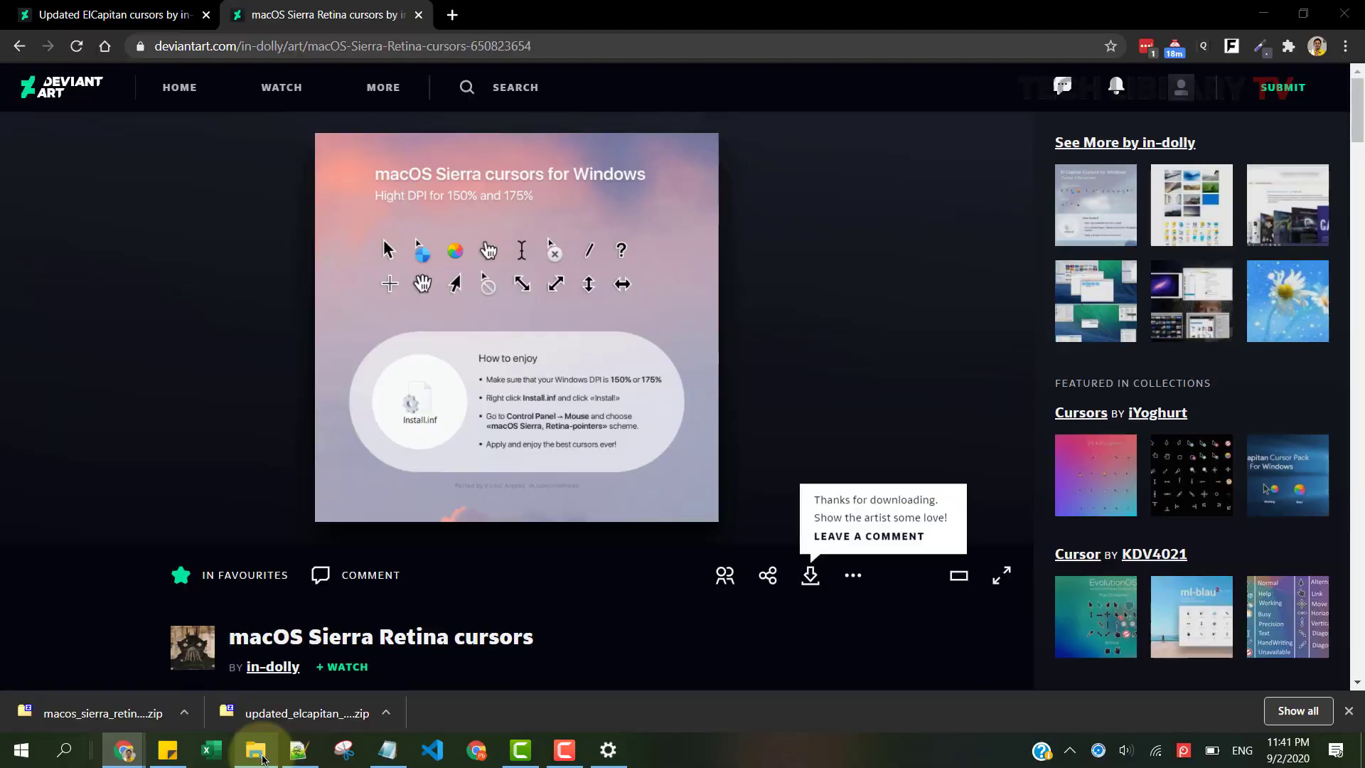
- Extract the macOS Sierra cursors zip in Downloads to its own folder with 7-Zip
left_click(283, 714)
left_click(388, 136)
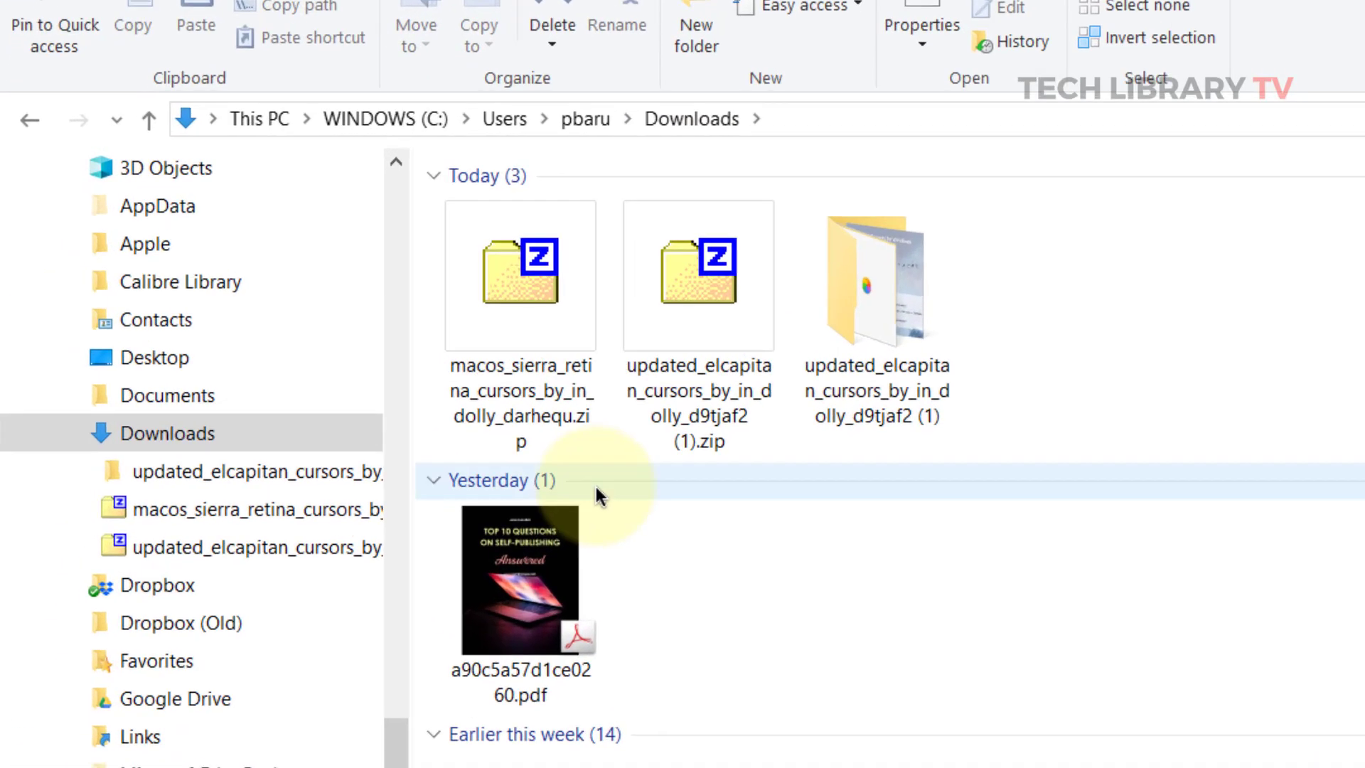
left_click(503, 399)
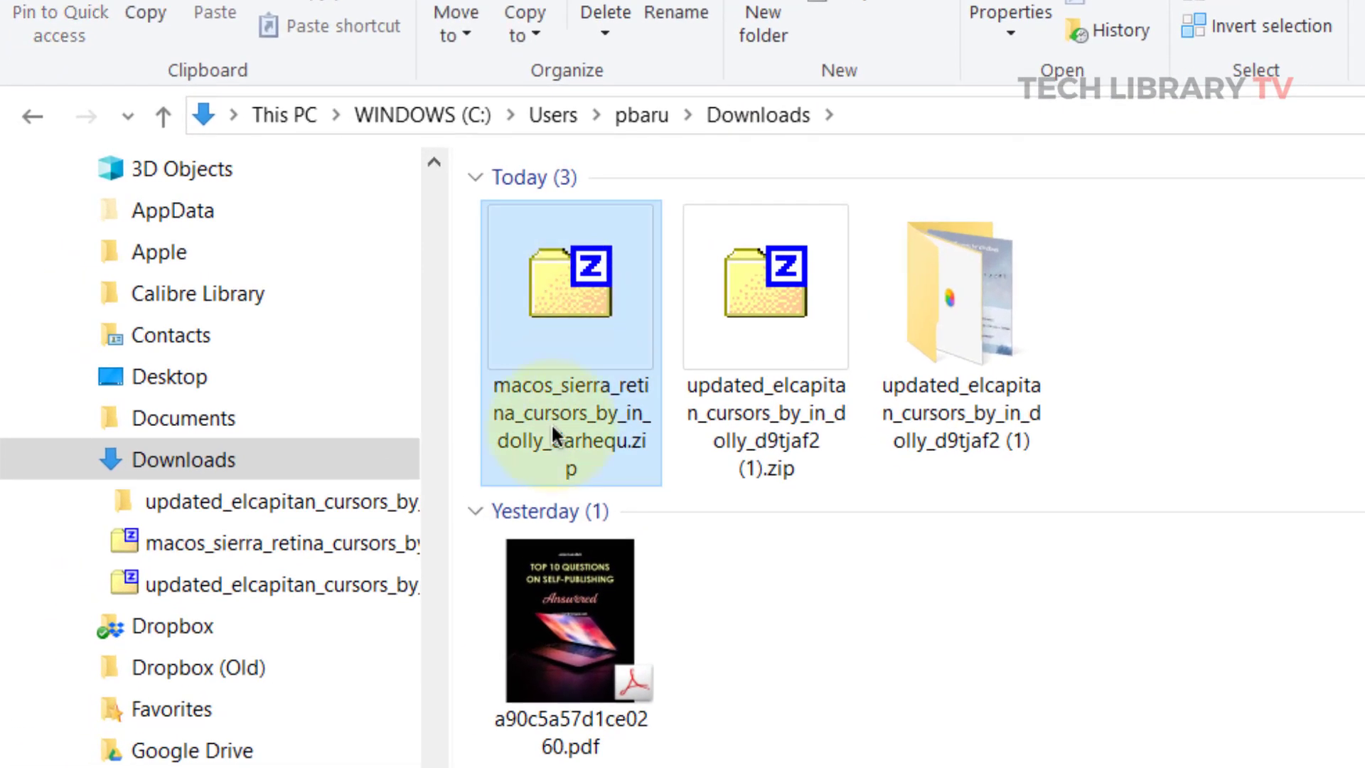
right_click(546, 296)
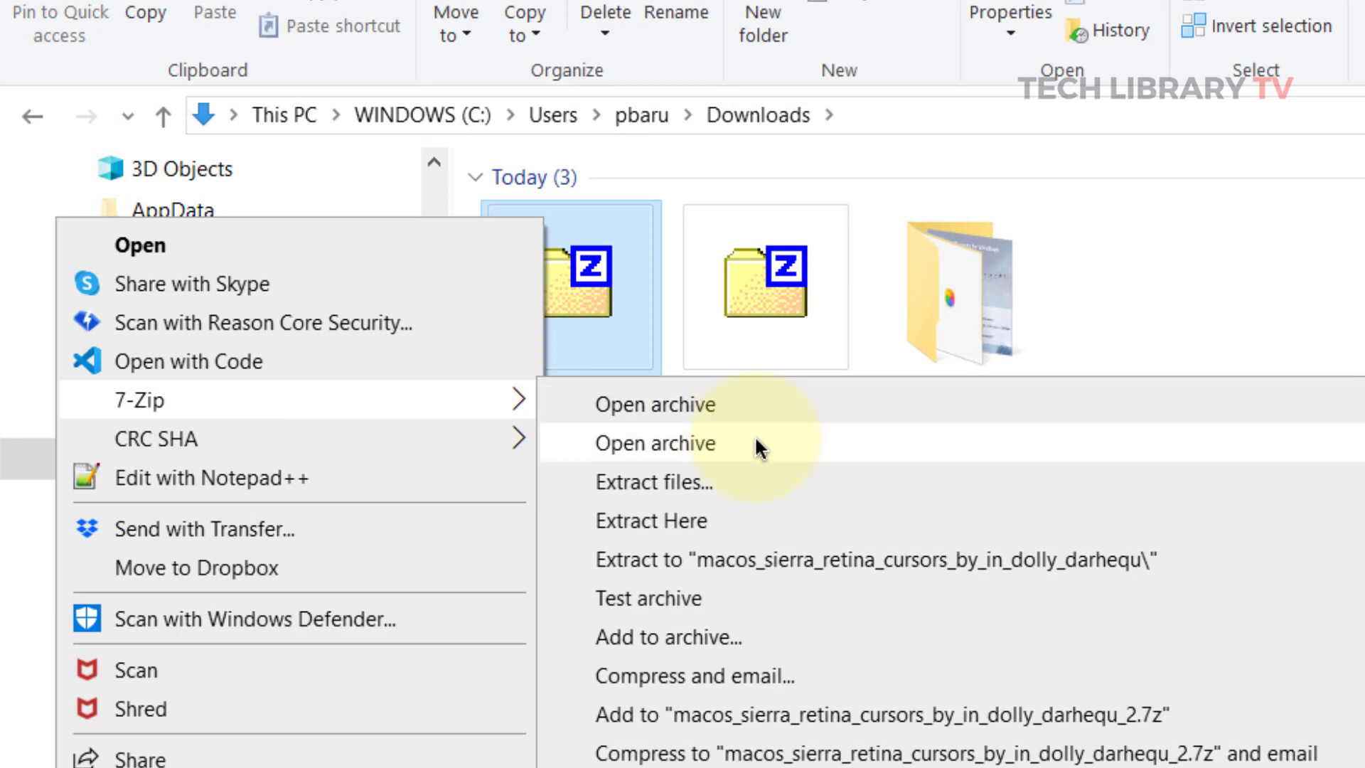
left_click(813, 571)
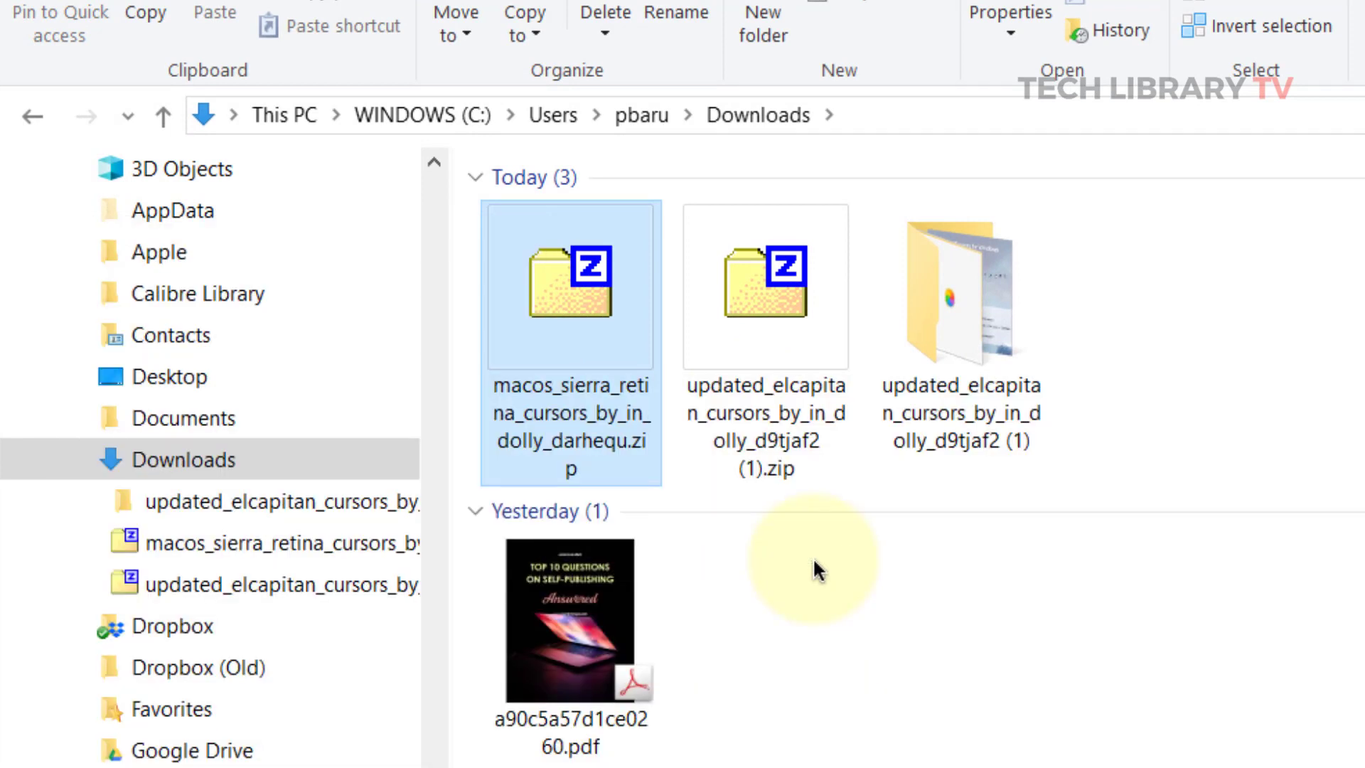
- Install Install.inf from the extracted macOS Sierra folder and return to the browser
double_click(938, 276)
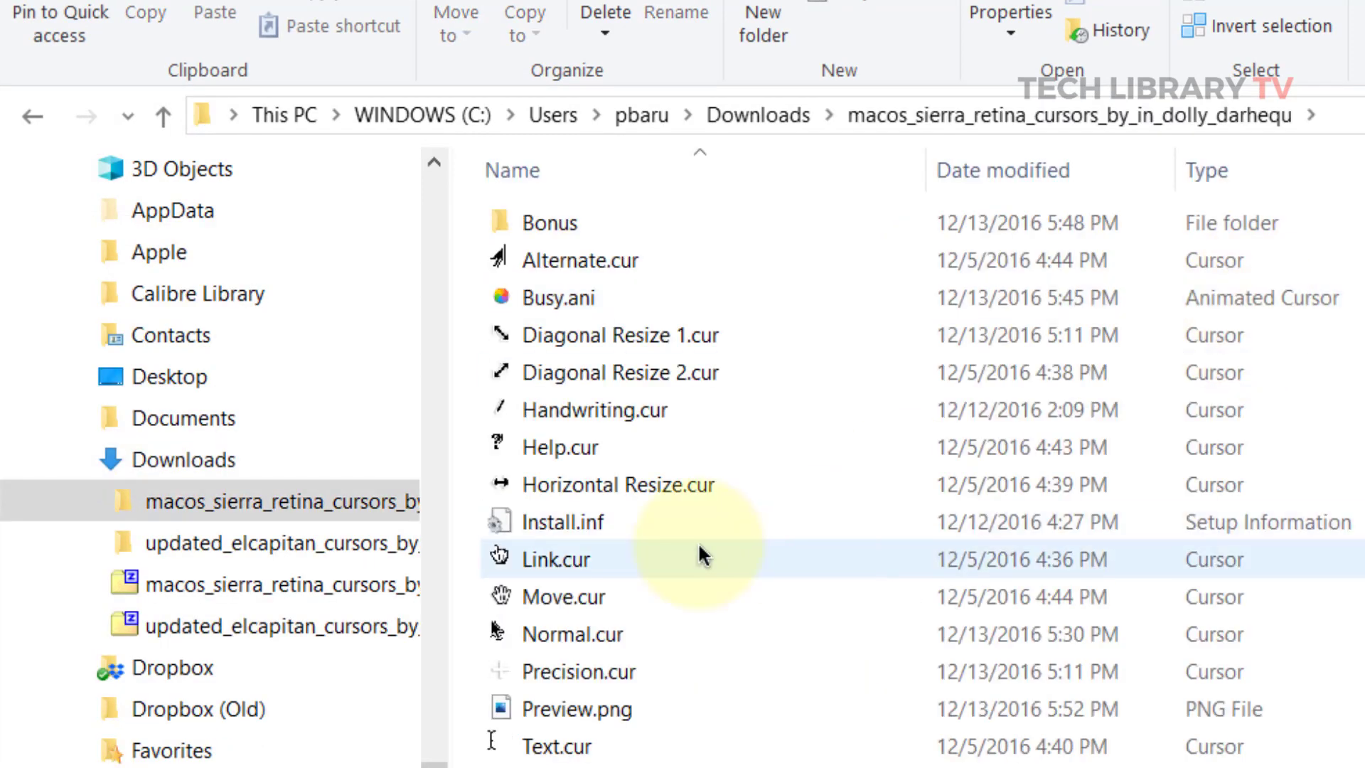
right_click(558, 522)
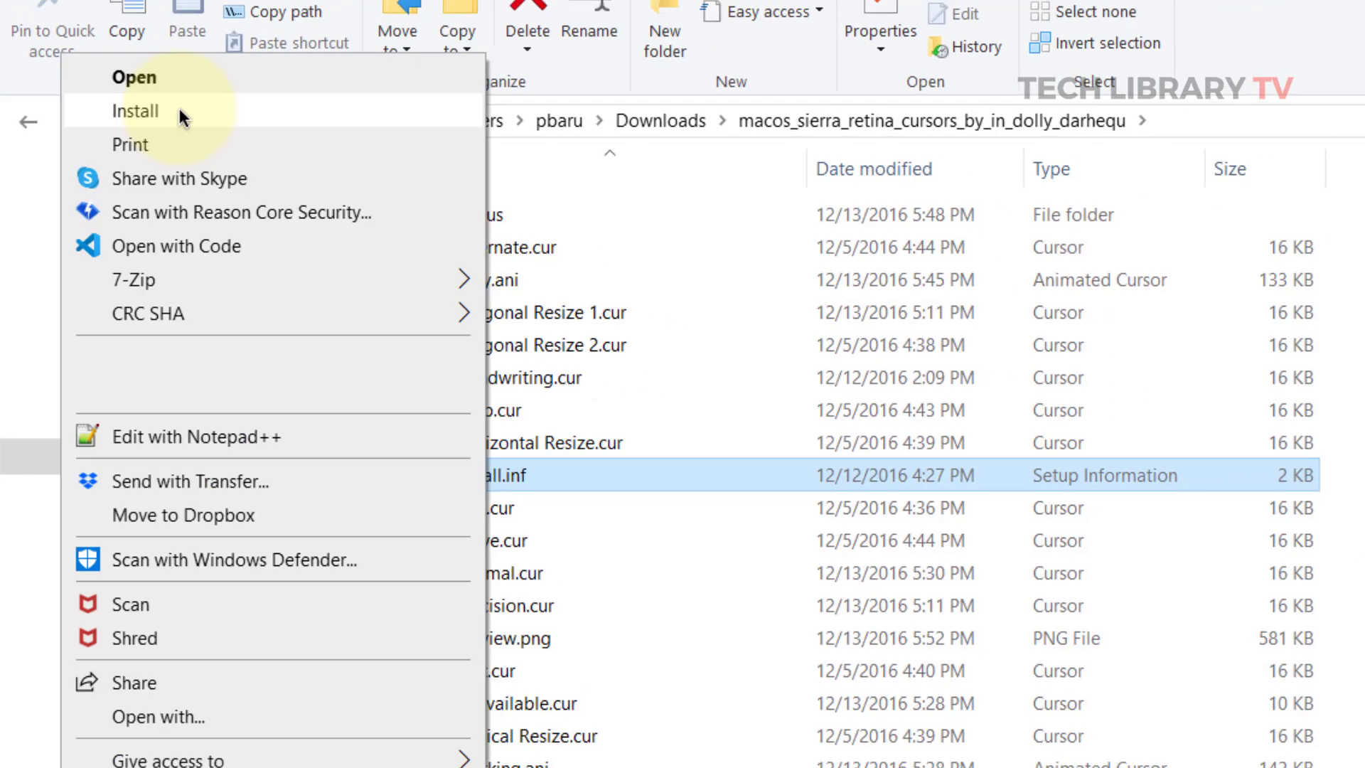
left_click(179, 116)
left_click(653, 750)
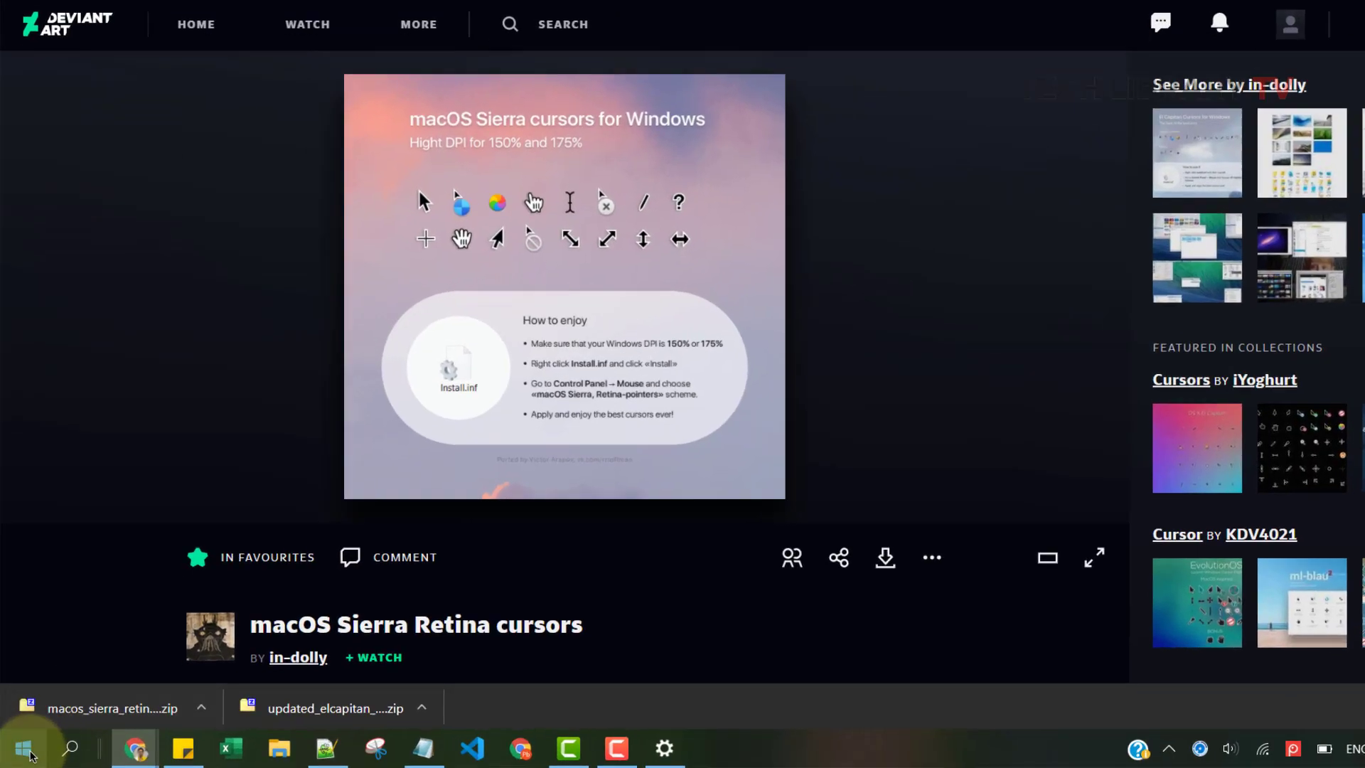
- Open Mouse Properties on the Pointers tab with 'control mouse' from Run
right_click(30, 755)
left_click(48, 662)
left_click(150, 685)
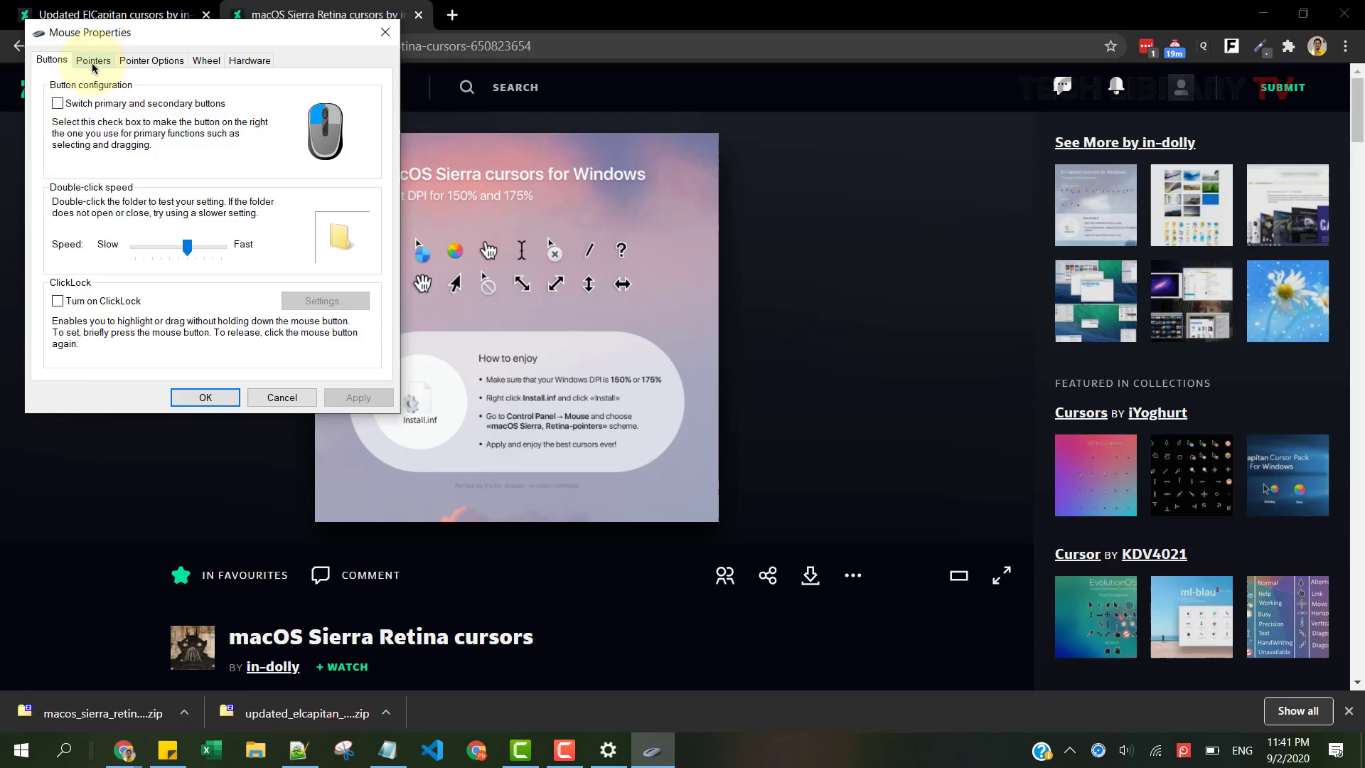
left_click(93, 62)
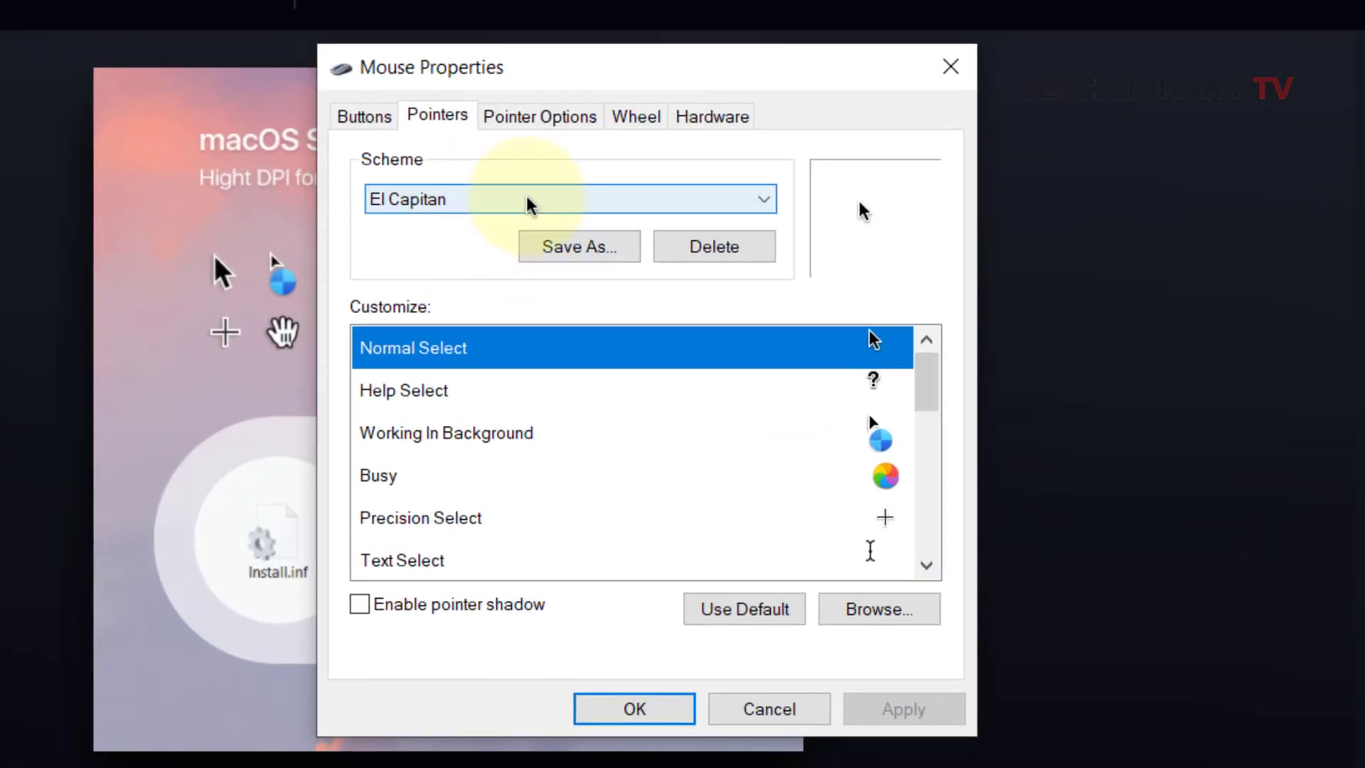
- Apply the macOS Sierra, Retina-pointers scheme, confirm replacing the existing one, and close with OK
left_click(528, 199)
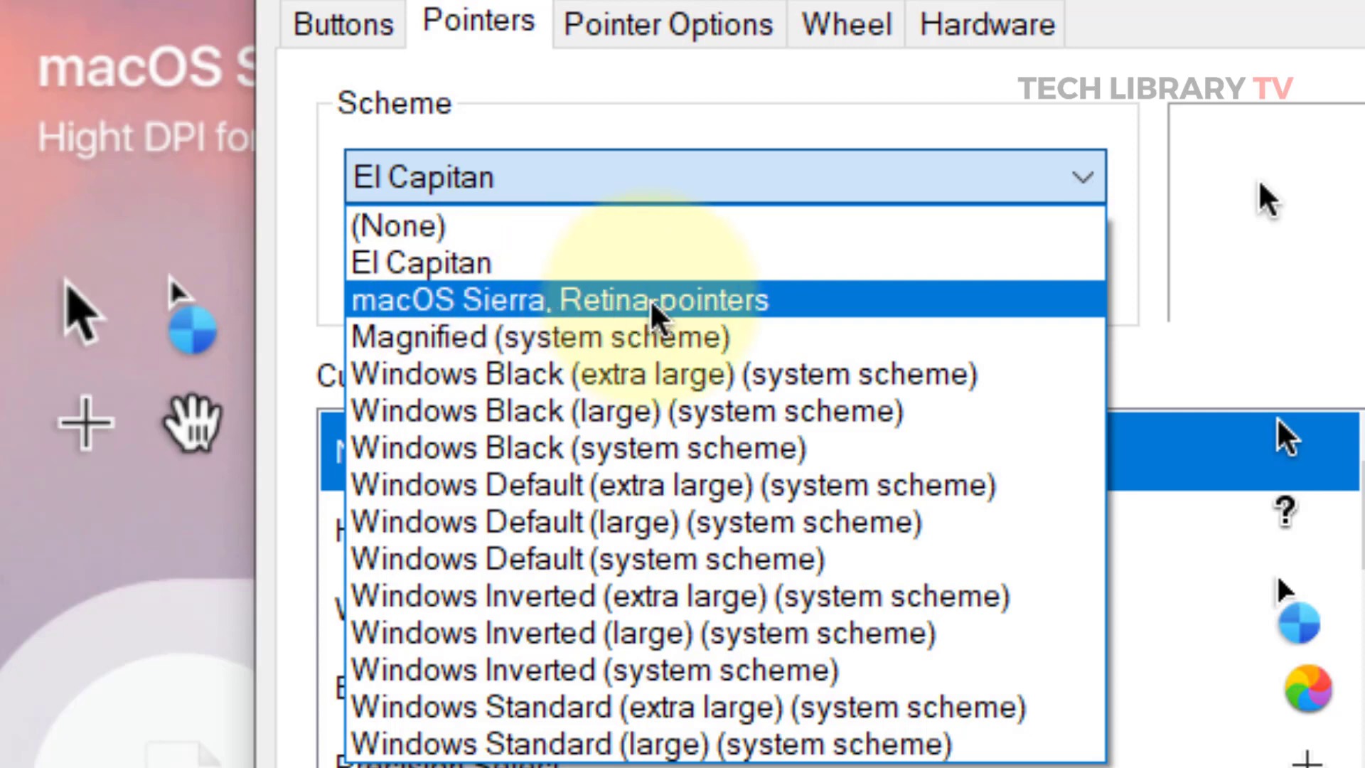
left_click(778, 305)
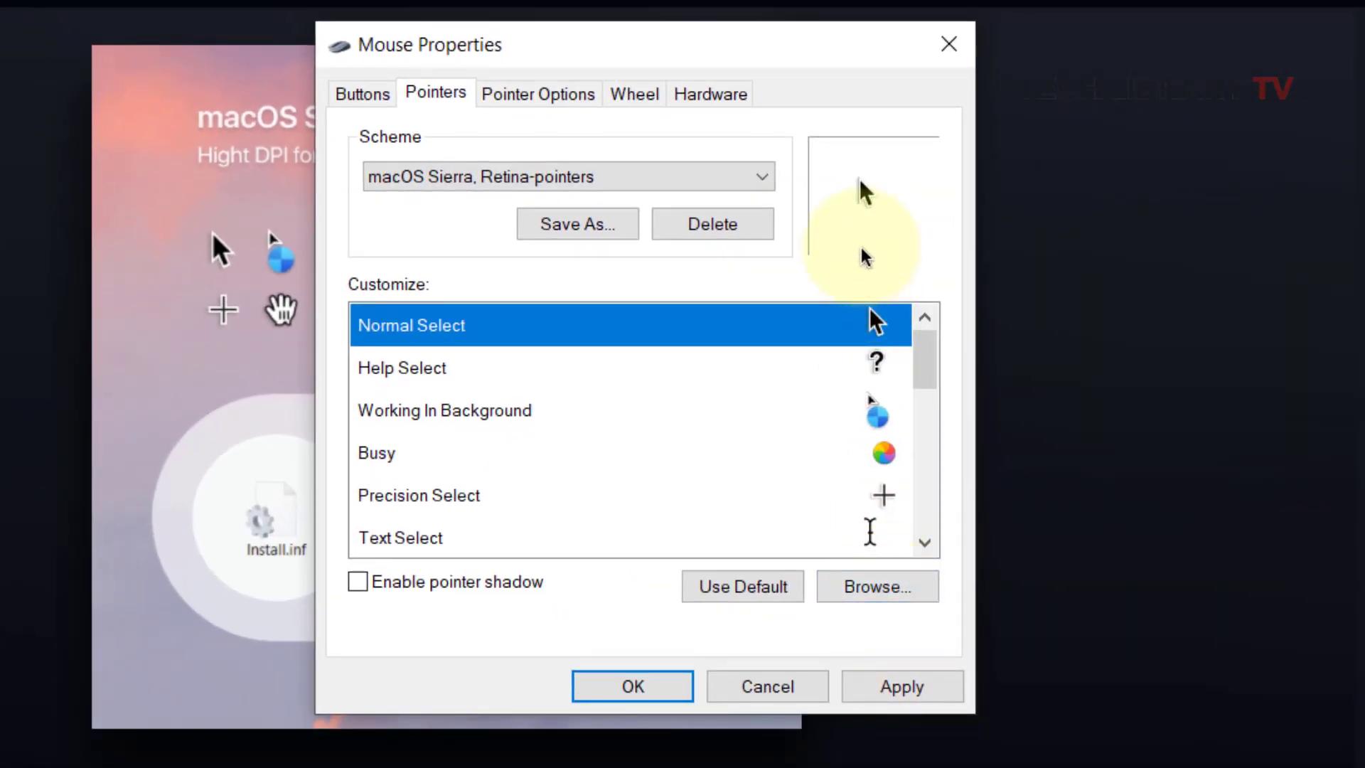
left_click(901, 685)
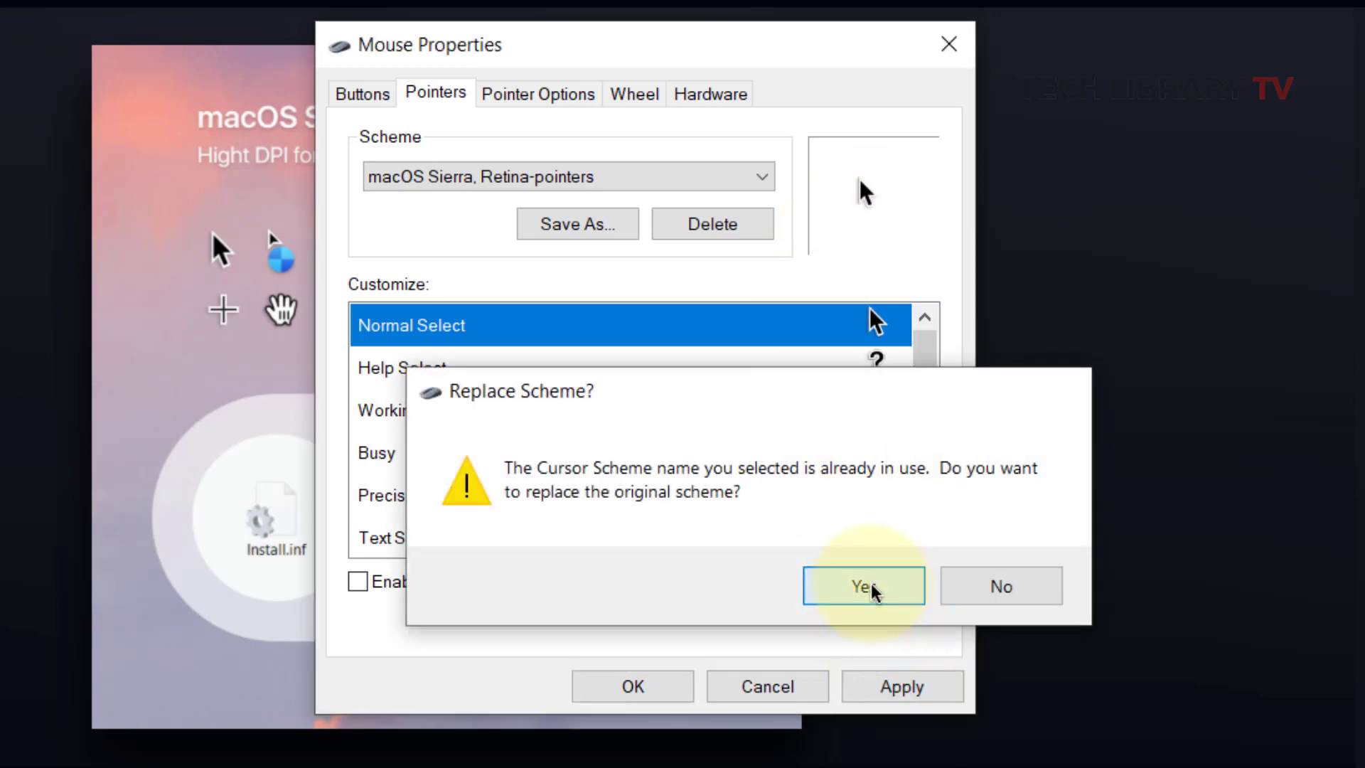
left_click(865, 587)
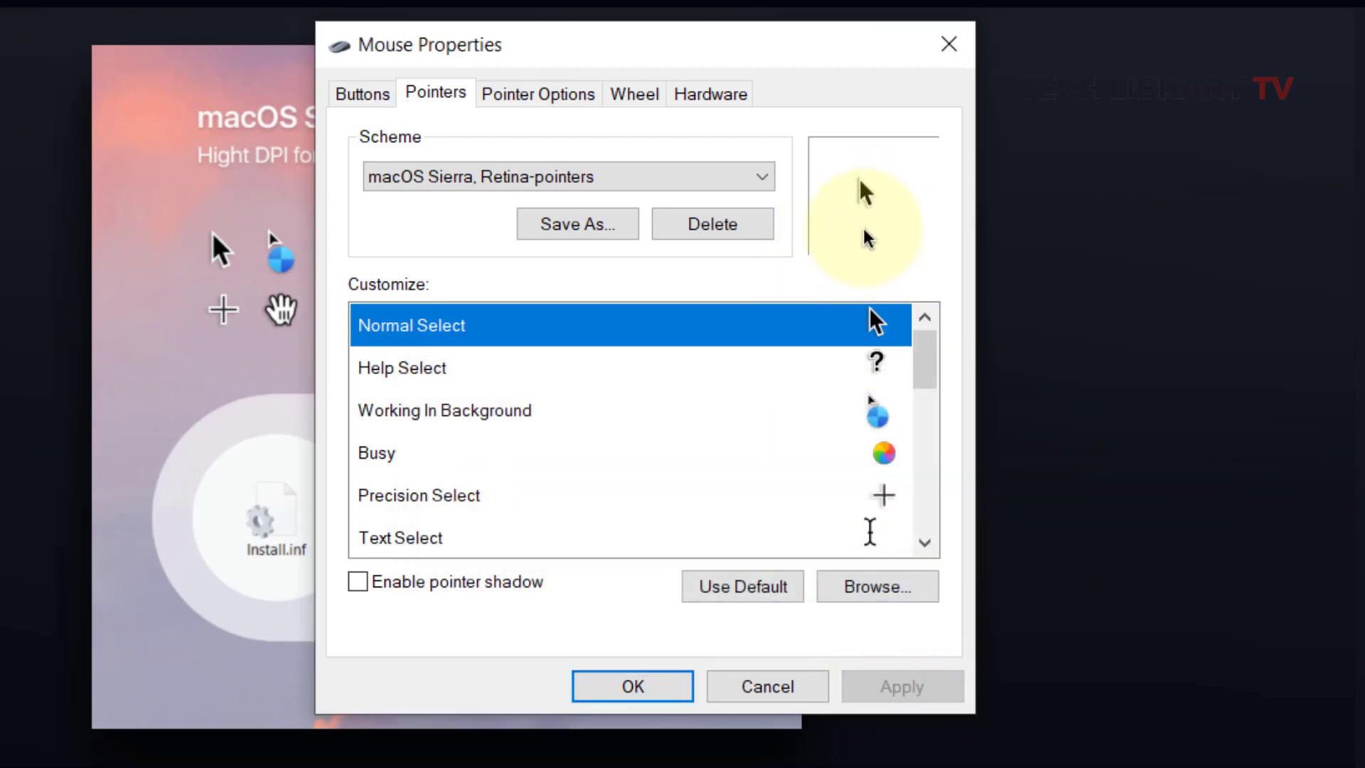
left_click(632, 688)
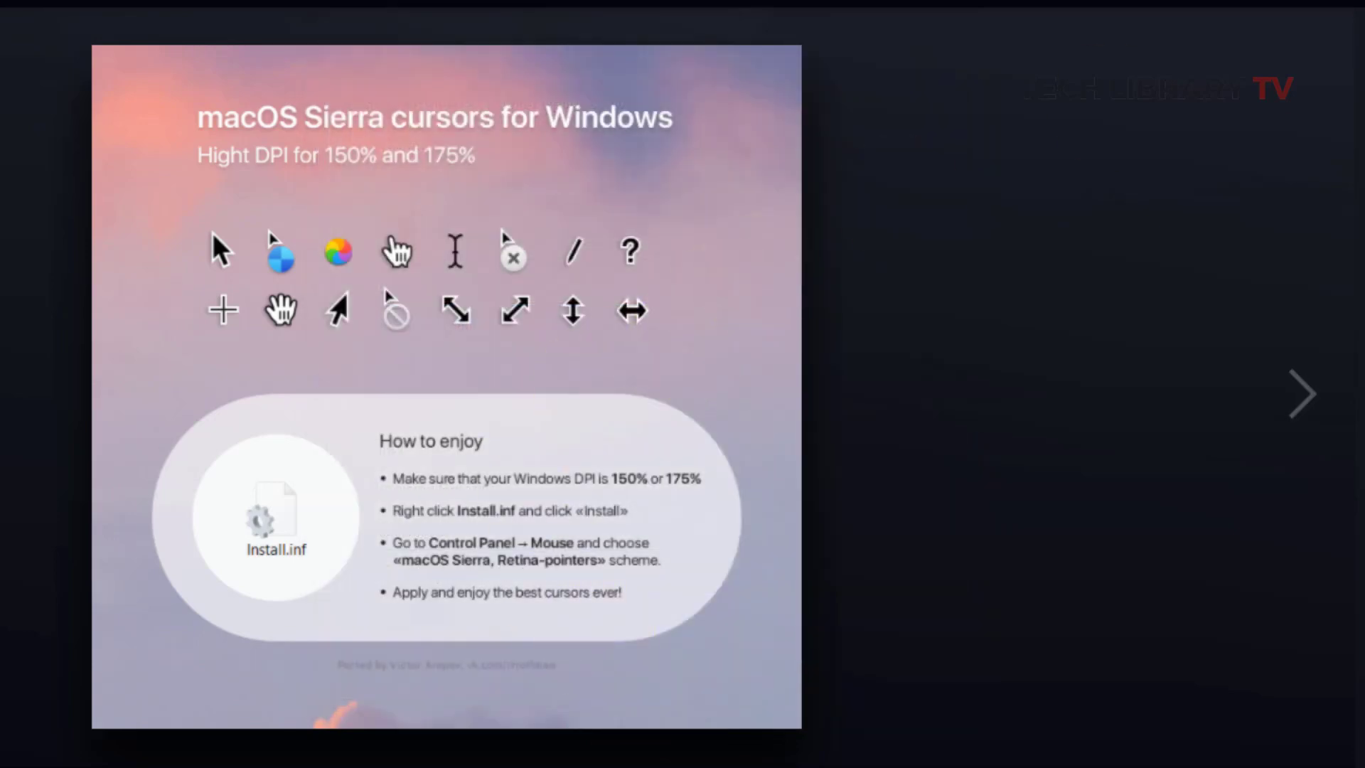